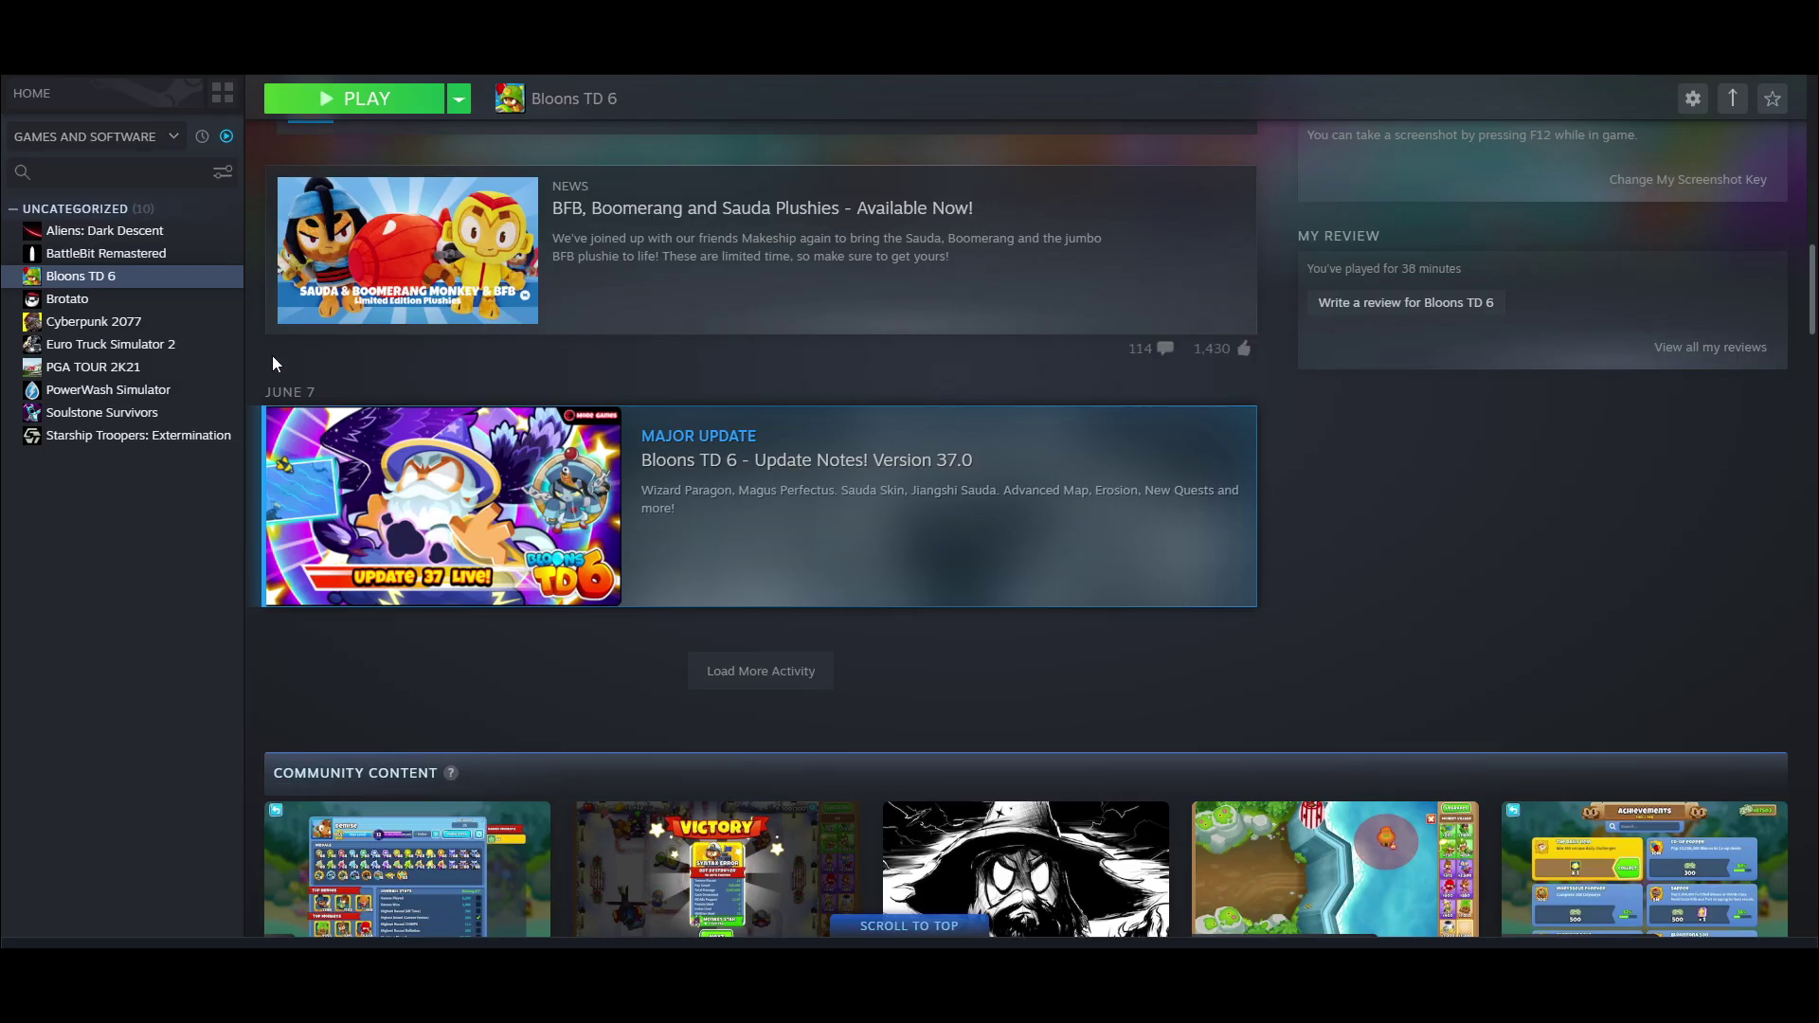
Bring up the context menu for Bloons TD 6 in the Steam library sidebar.
{"action": "right_click", "coordinate": [160, 279]}
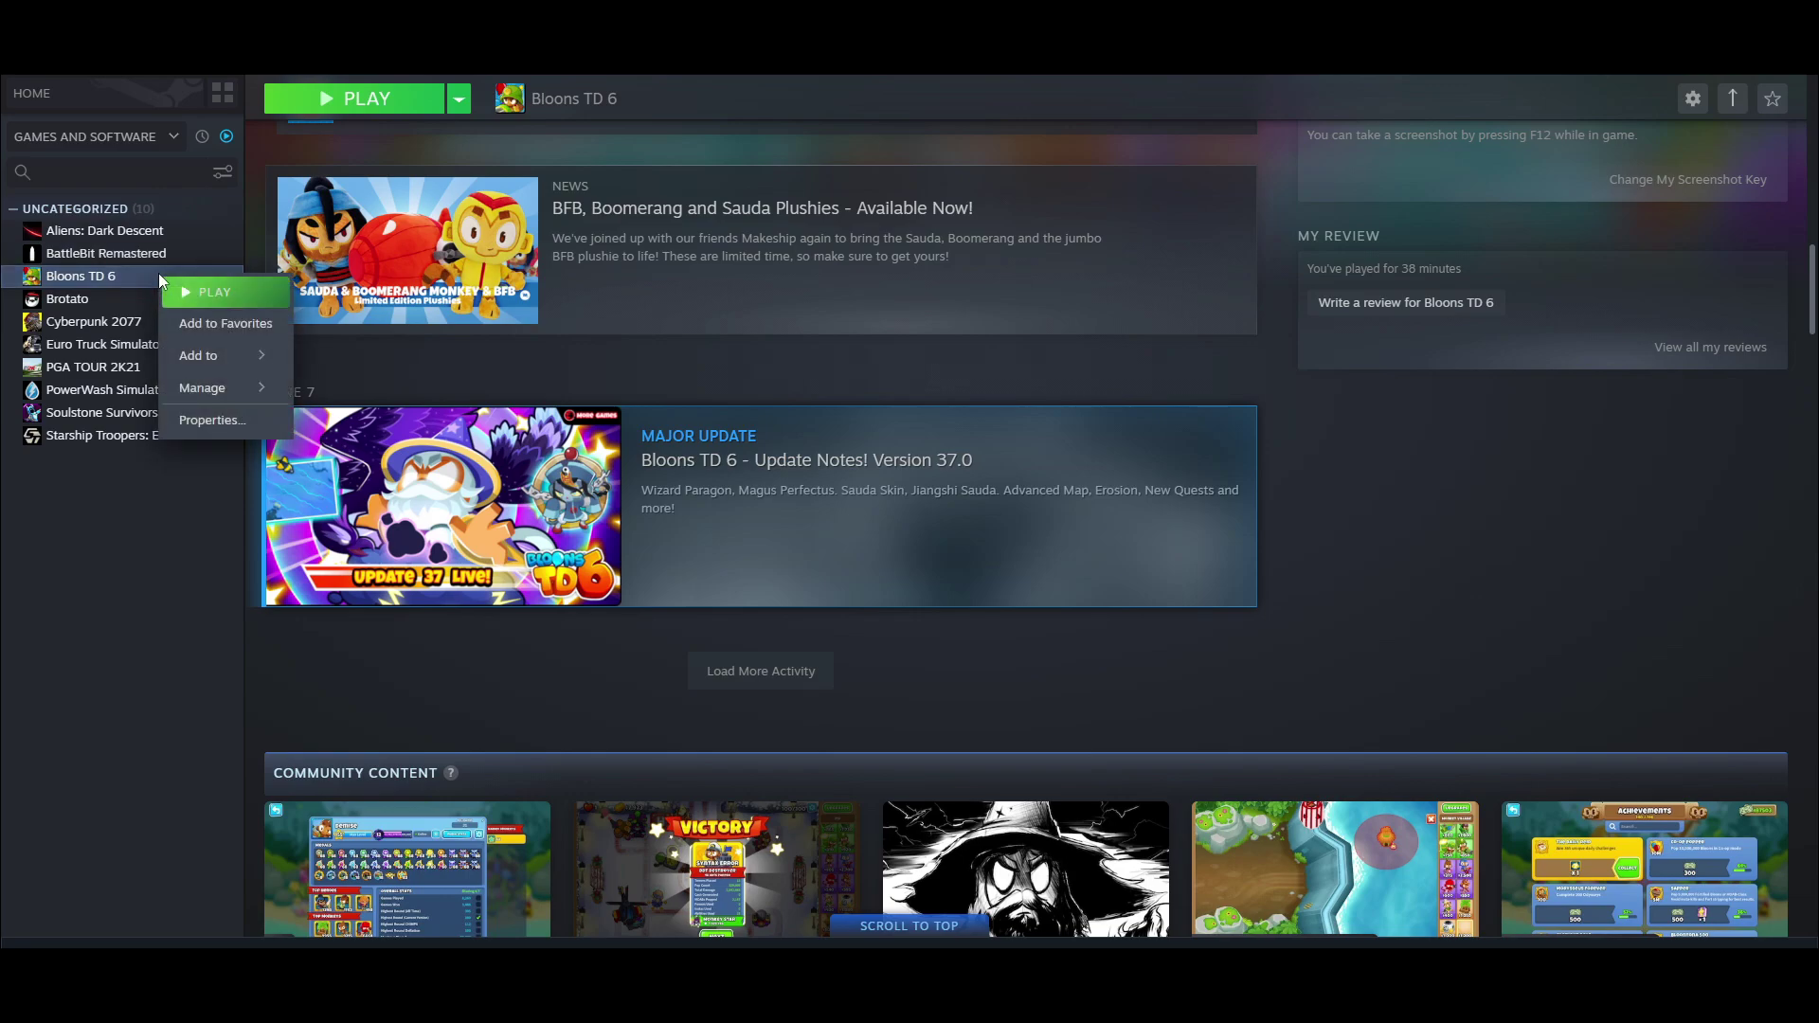
Browse Bloons TD 6's installed files from its Steam Properties to open the D: drive install folder.
{"action": "left_click", "coordinate": [213, 420]}
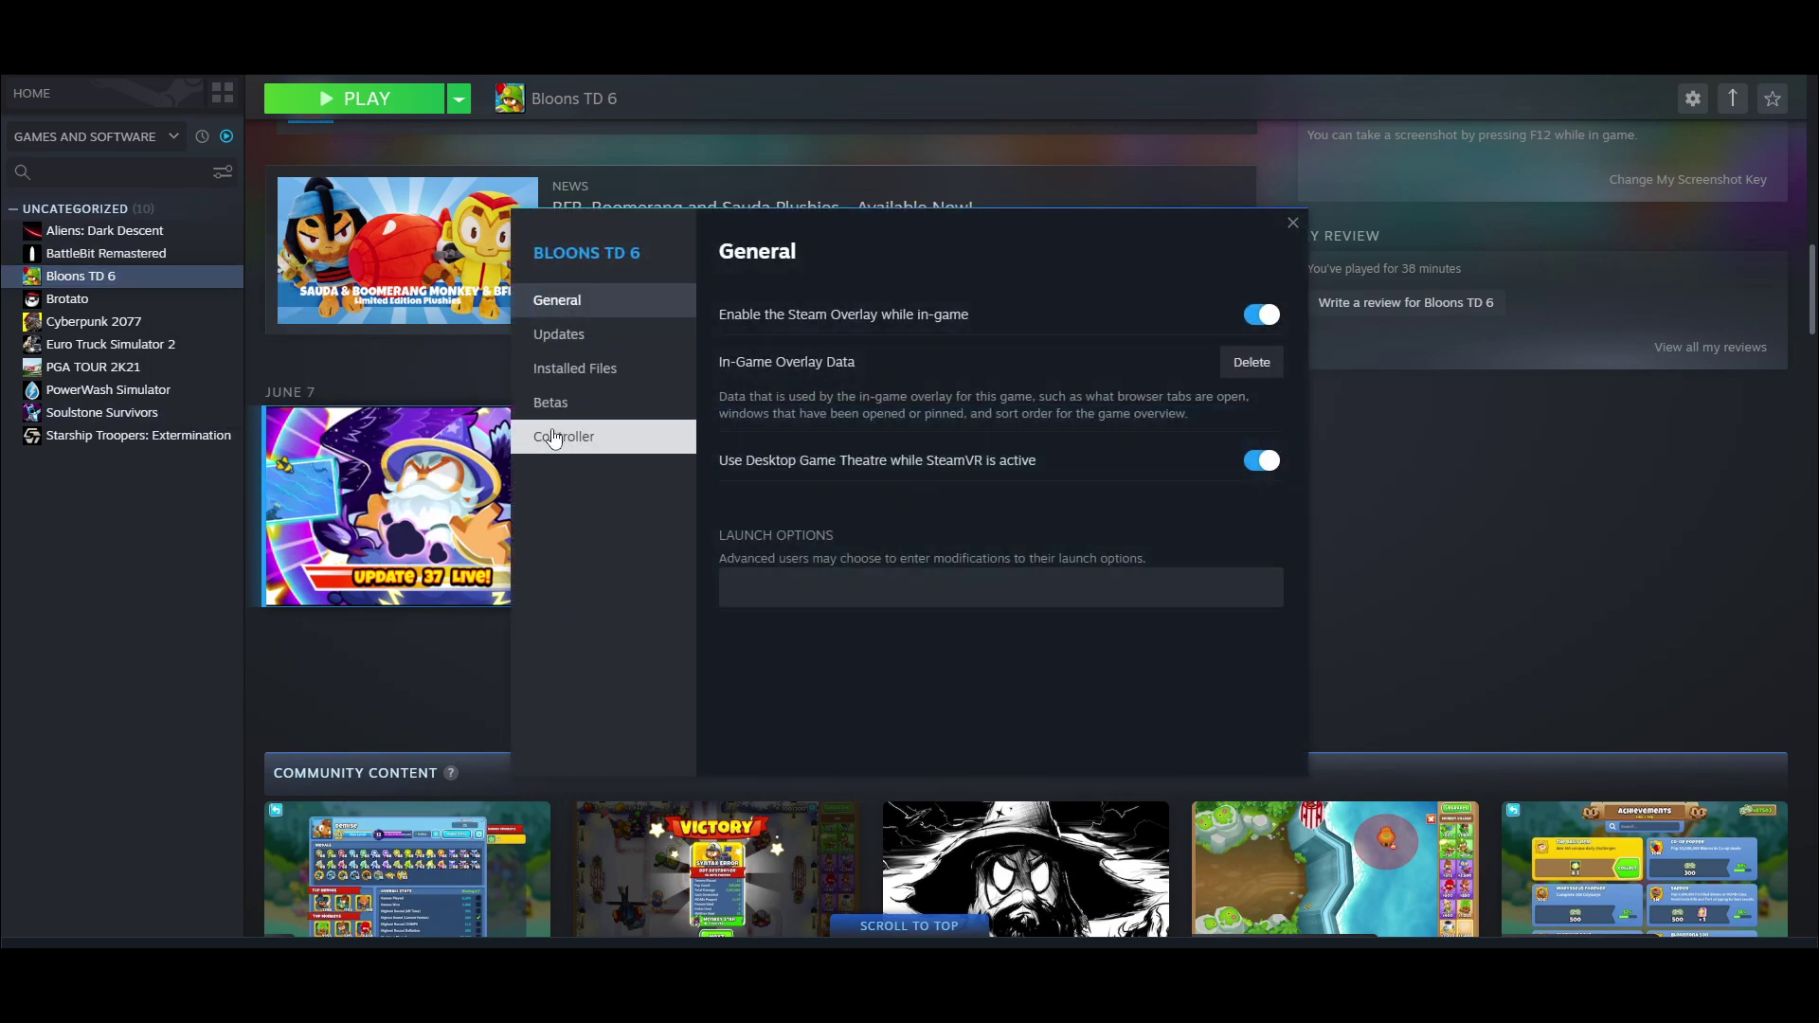
{"action": "left_click", "coordinate": [614, 371]}
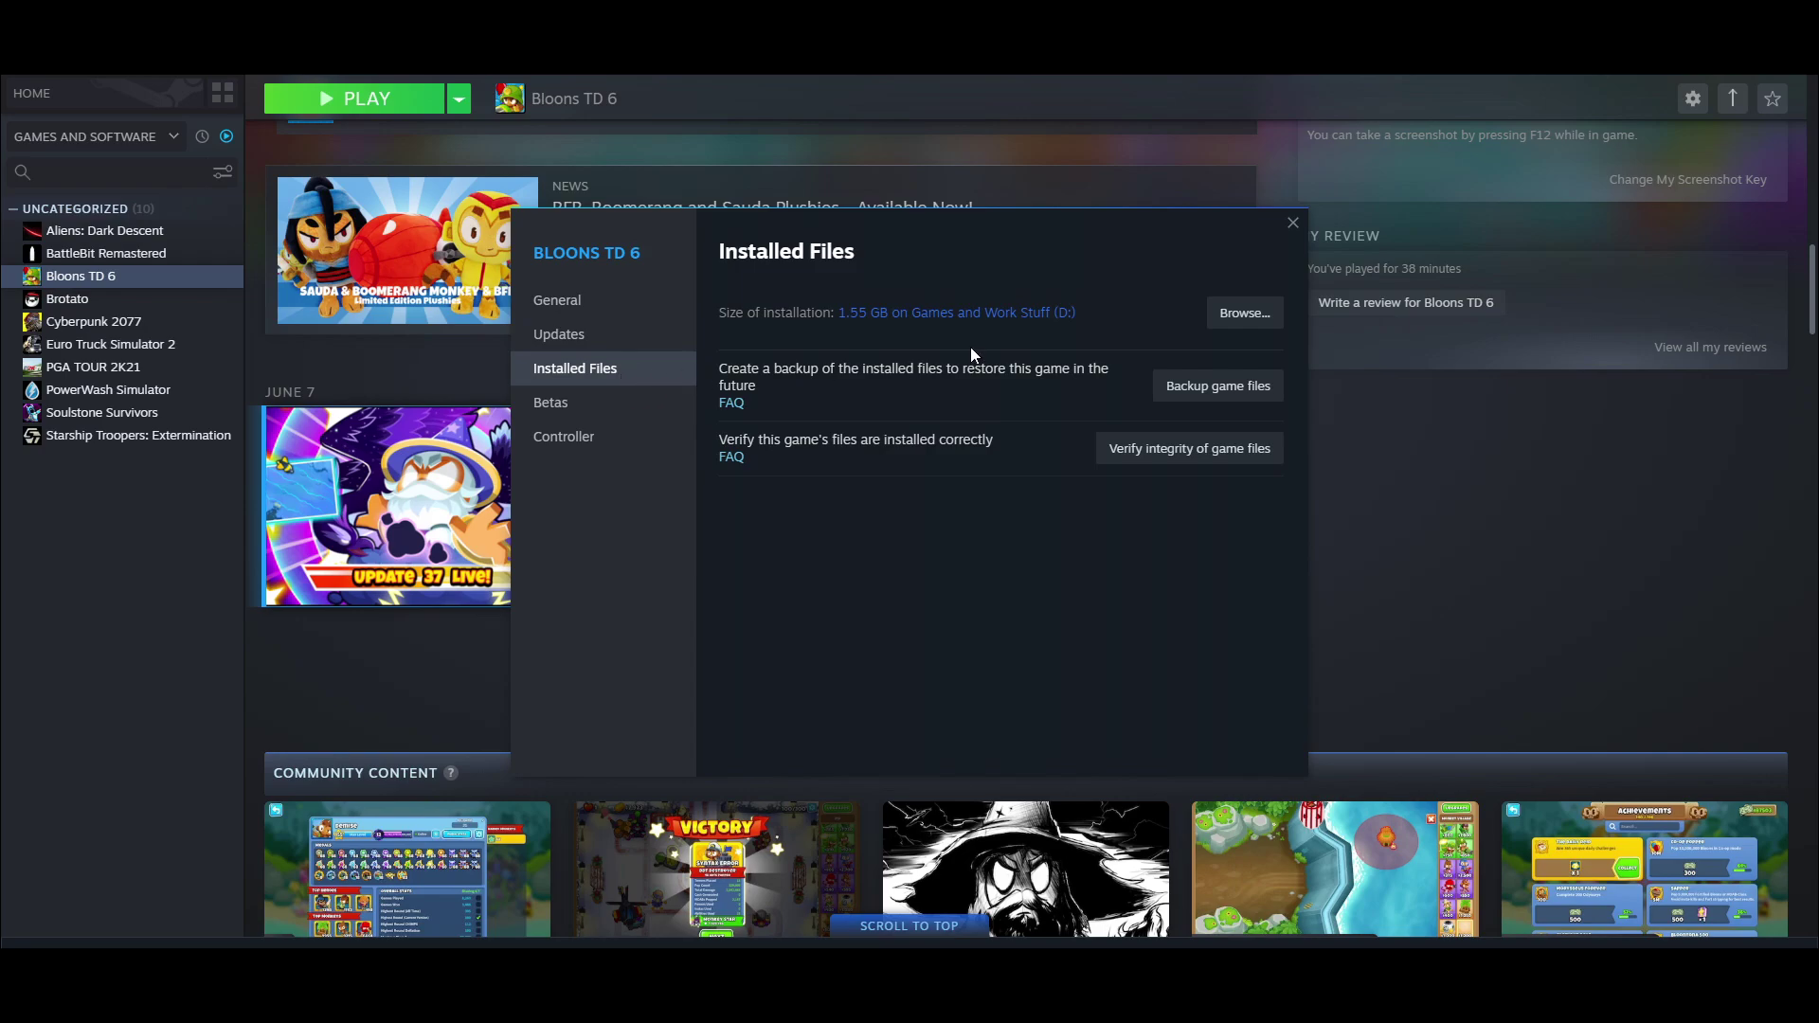
{"action": "left_click", "coordinate": [1226, 319]}
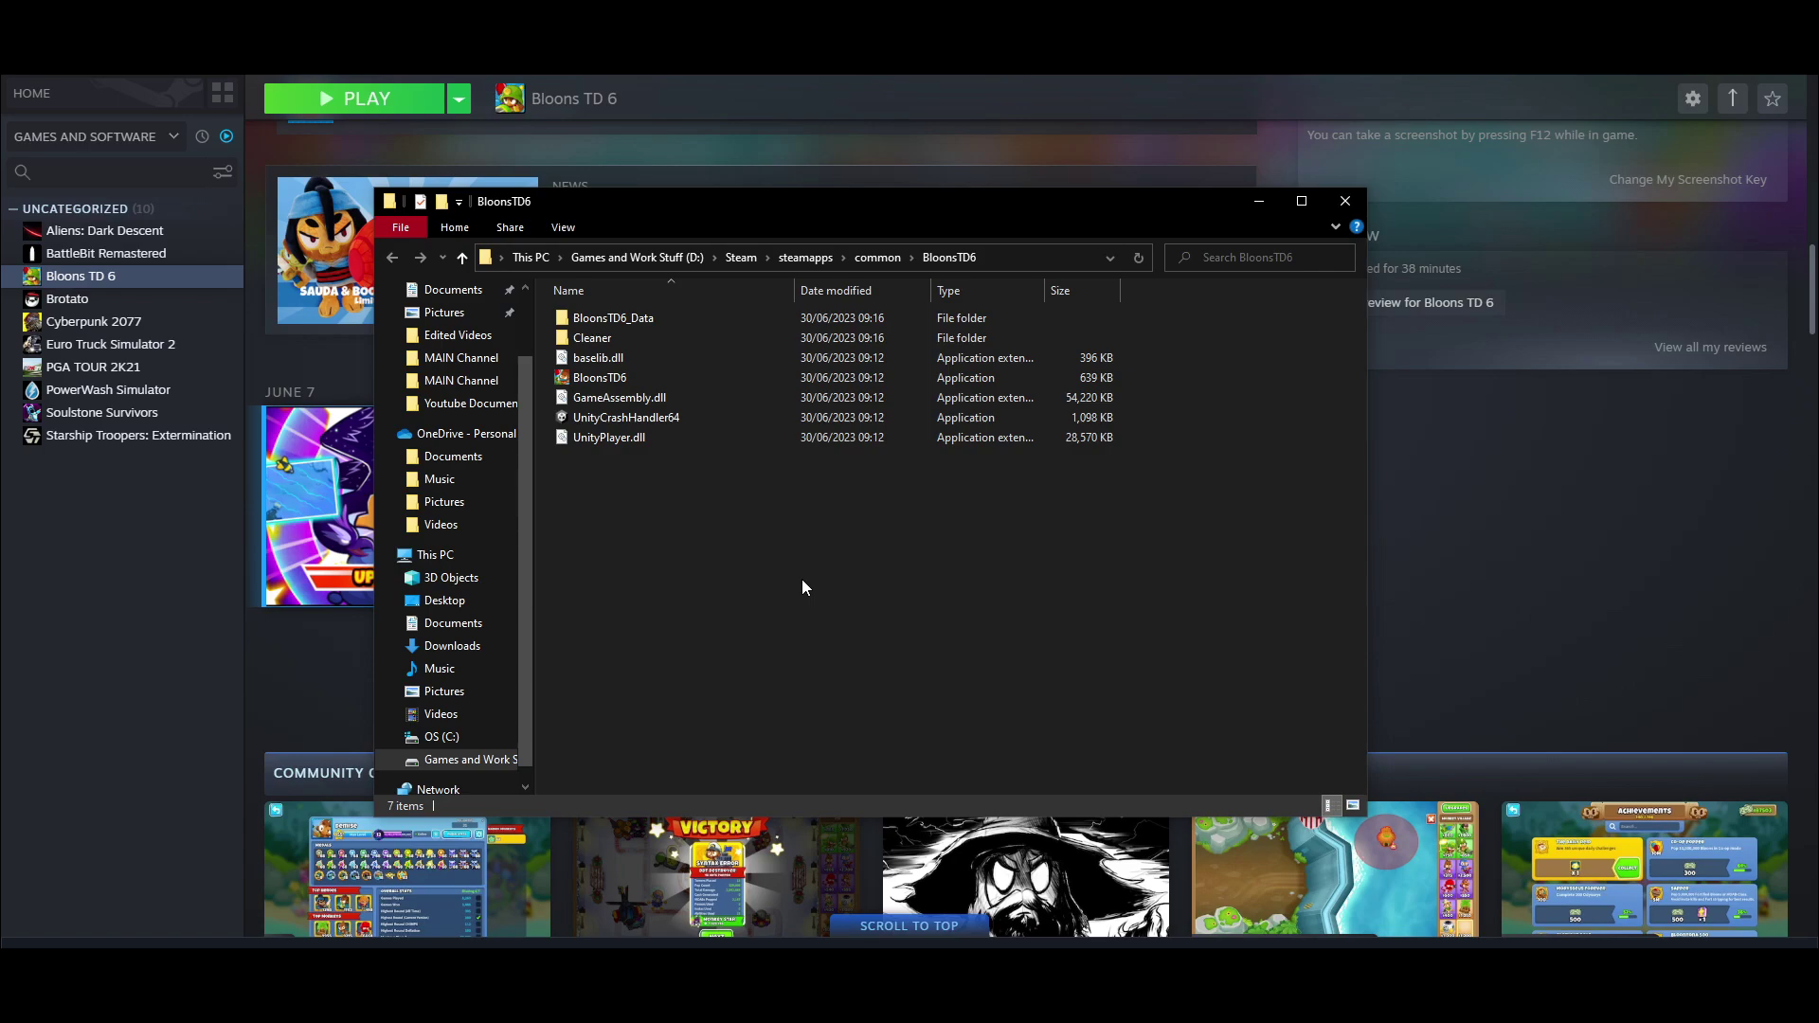
Copy the BloonsTD6 folder and paste a duplicate into steamapps\common.
{"action": "left_click", "coordinate": [873, 262]}
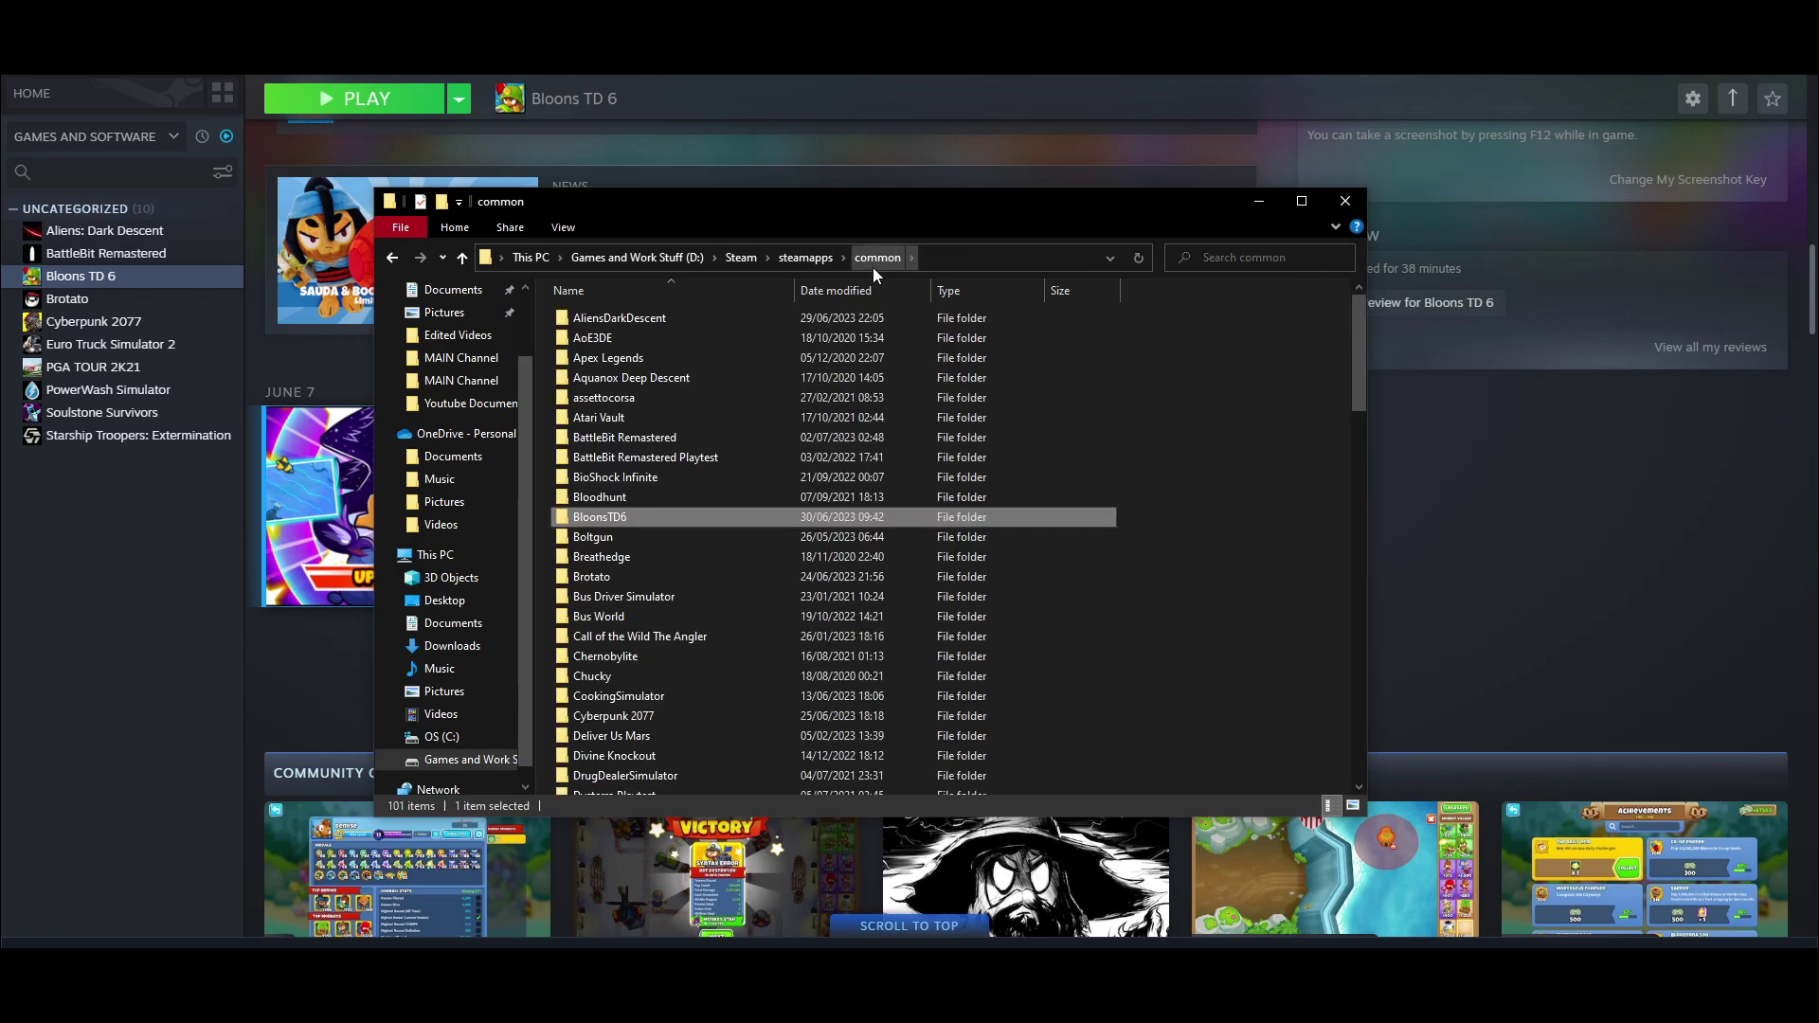
{"action": "right_click", "coordinate": [665, 524]}
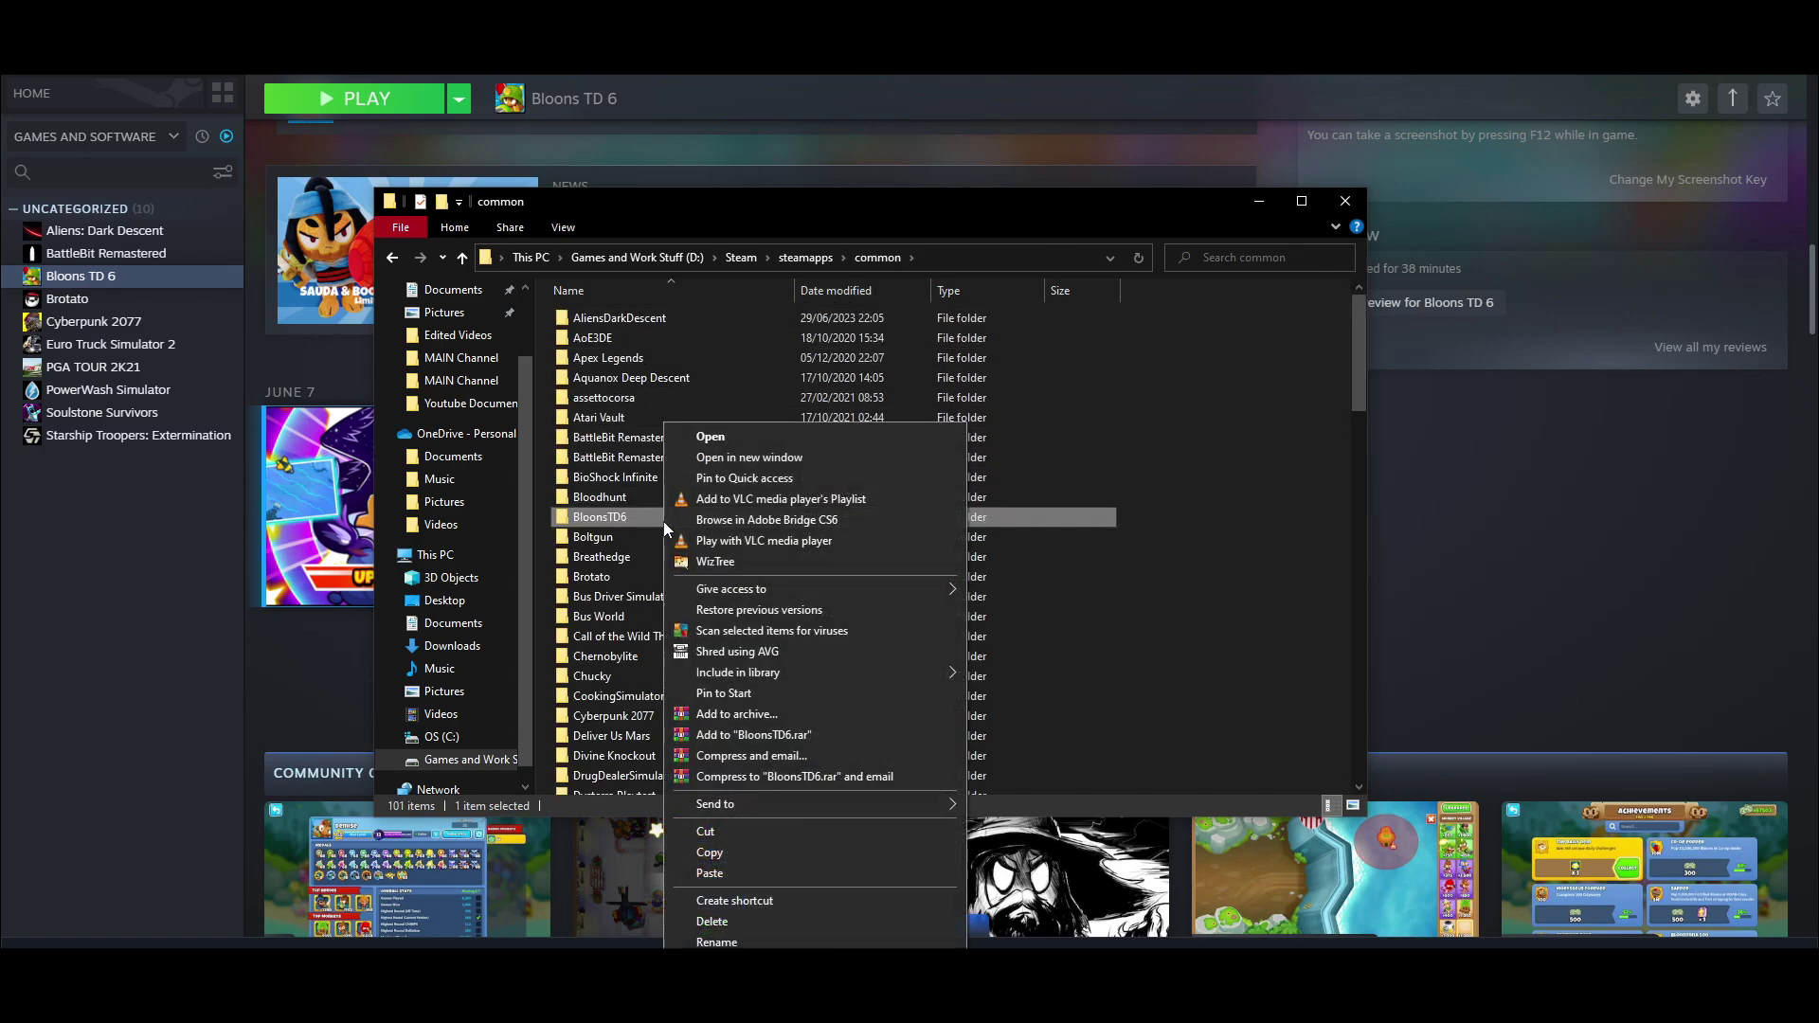
{"action": "left_click", "coordinate": [712, 853]}
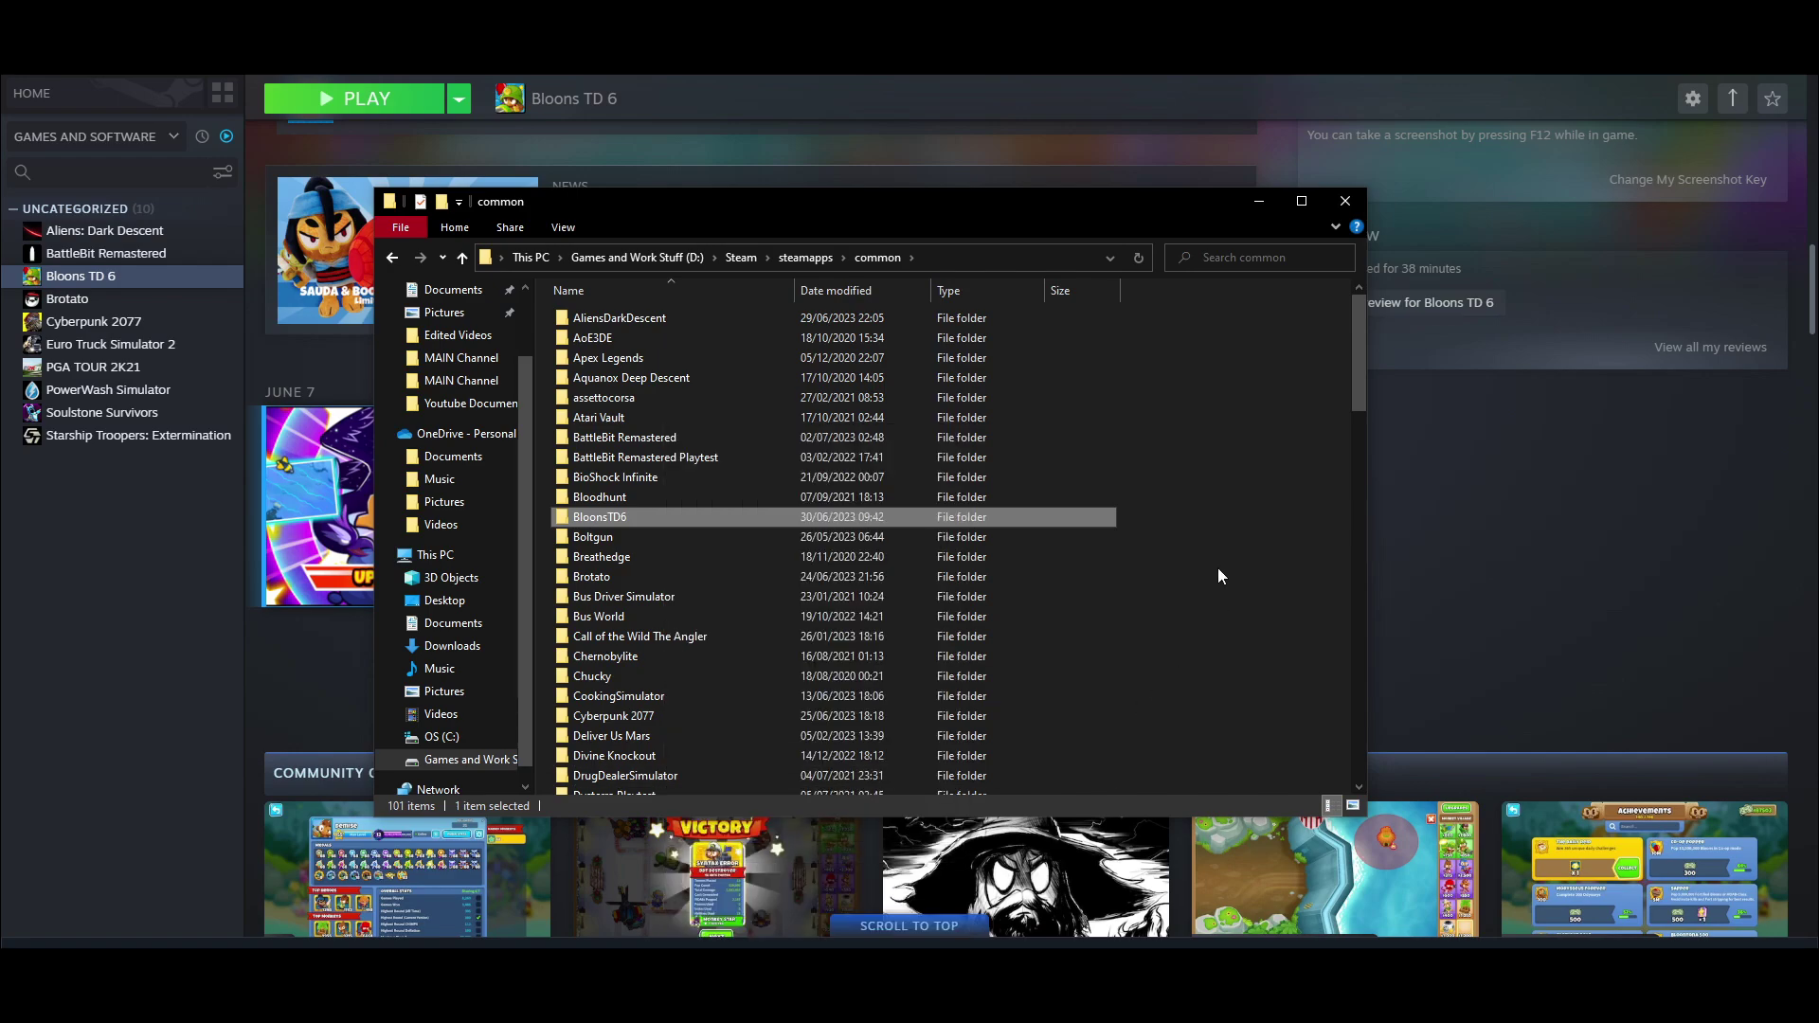
{"action": "right_click", "coordinate": [1202, 547]}
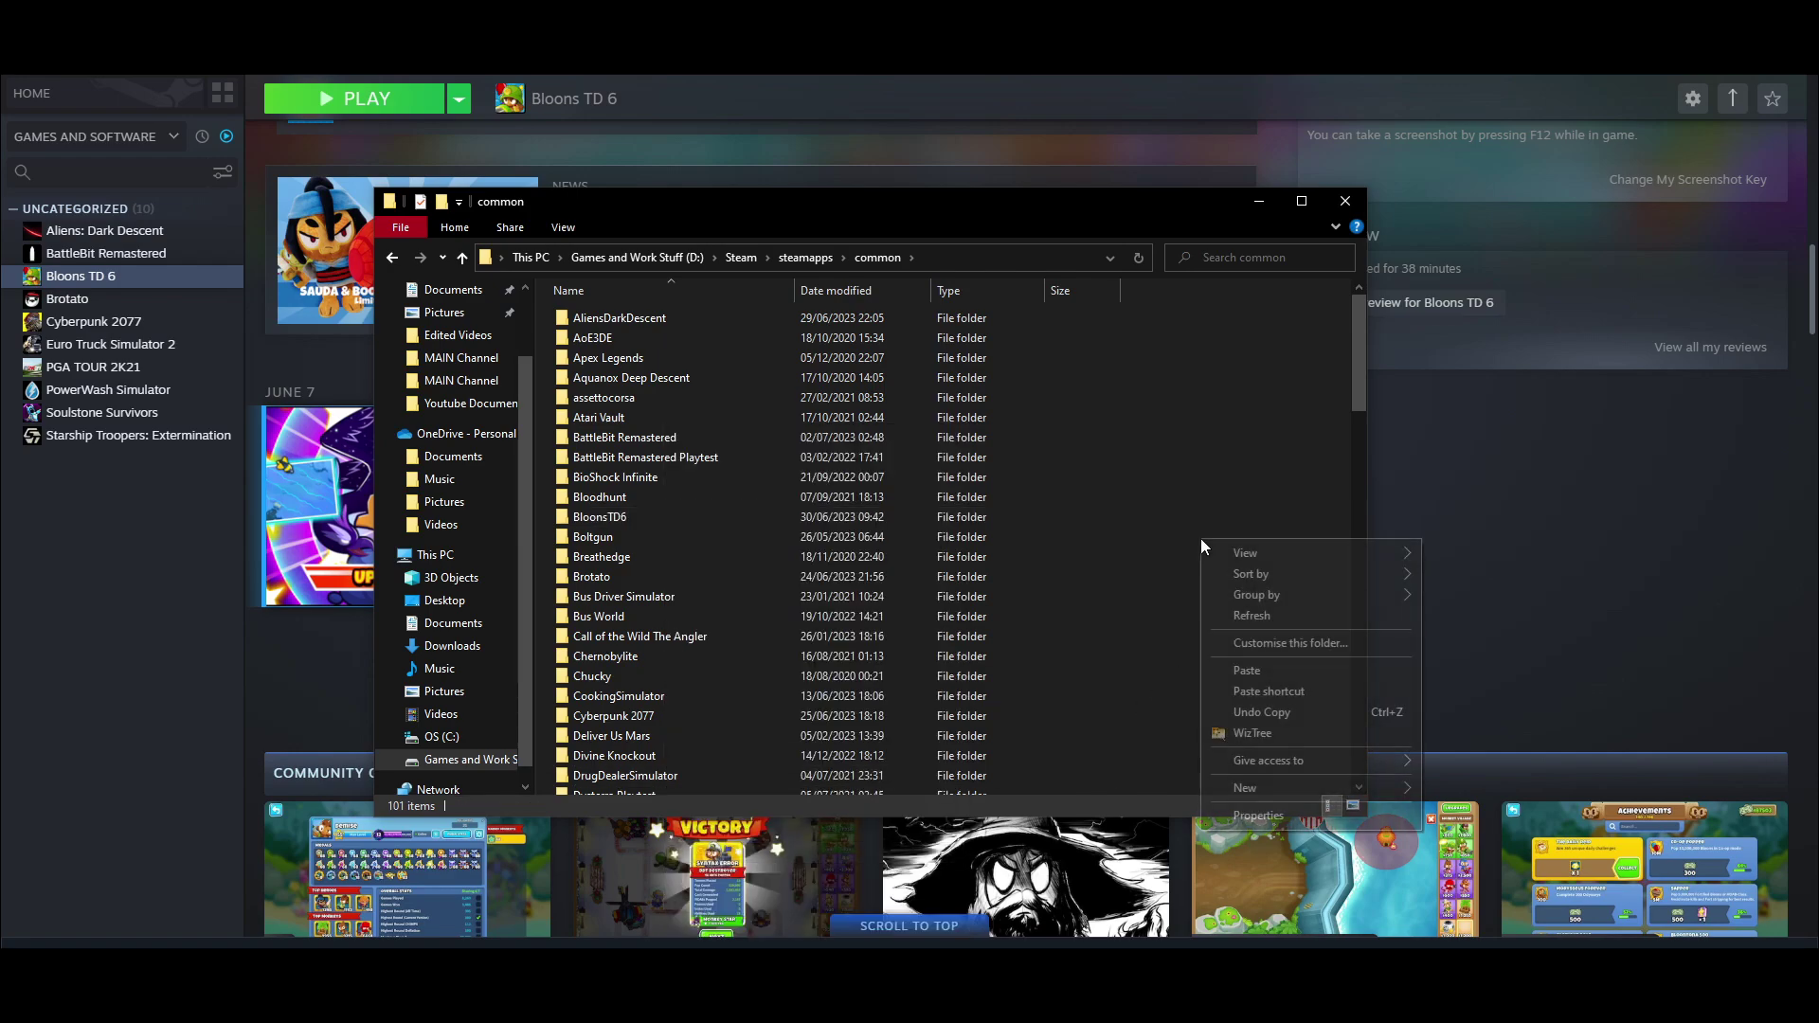
{"action": "left_click", "coordinate": [1249, 670]}
Rename the copy to 'BloonsTD6 Modded', open it, and select the BloonsTD6 application.
{"action": "right_click", "coordinate": [666, 540]}
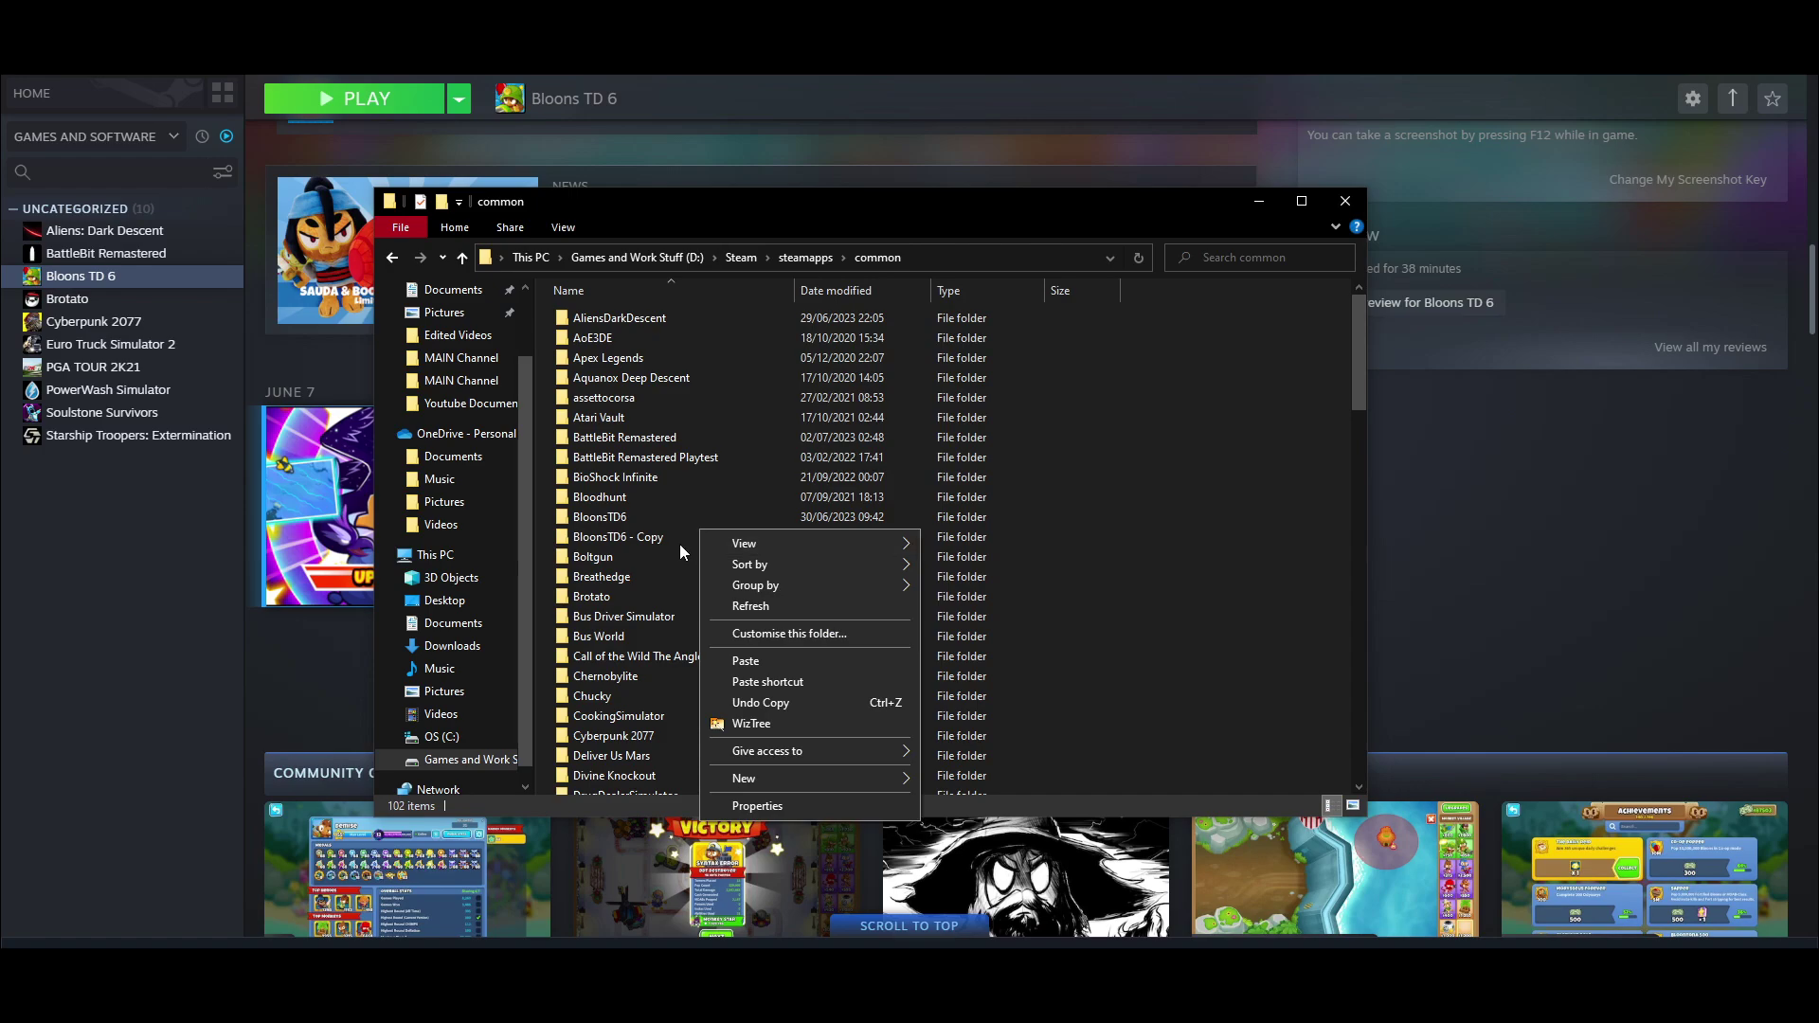
{"action": "left_click", "coordinate": [749, 942]}
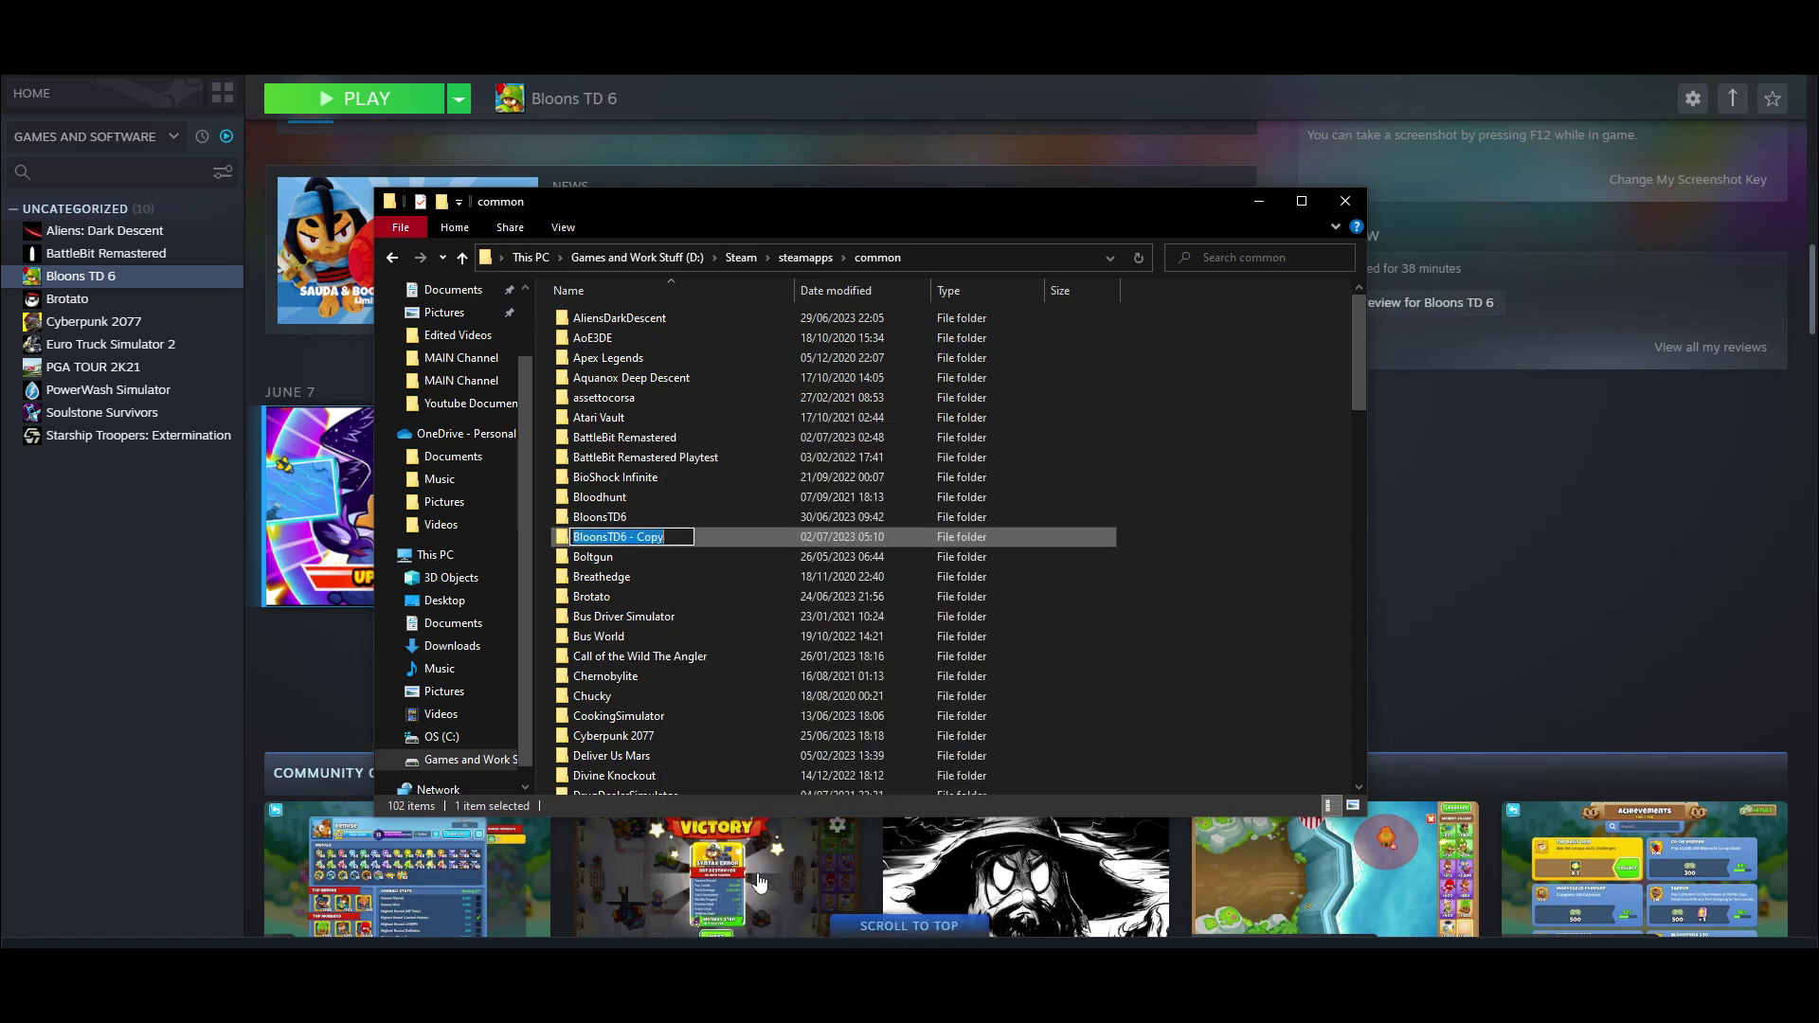
{"action": "key", "text": "End"}
{"action": "key", "text": "BackSpace"}
{"action": "key", "text": "BackSpace"}
{"action": "key", "text": "BackSpace"}
{"action": "key", "text": "BackSpace"}
{"action": "key", "text": "BackSpace"}
{"action": "key", "text": "BackSpace"}
{"action": "key", "text": "BackSpace"}
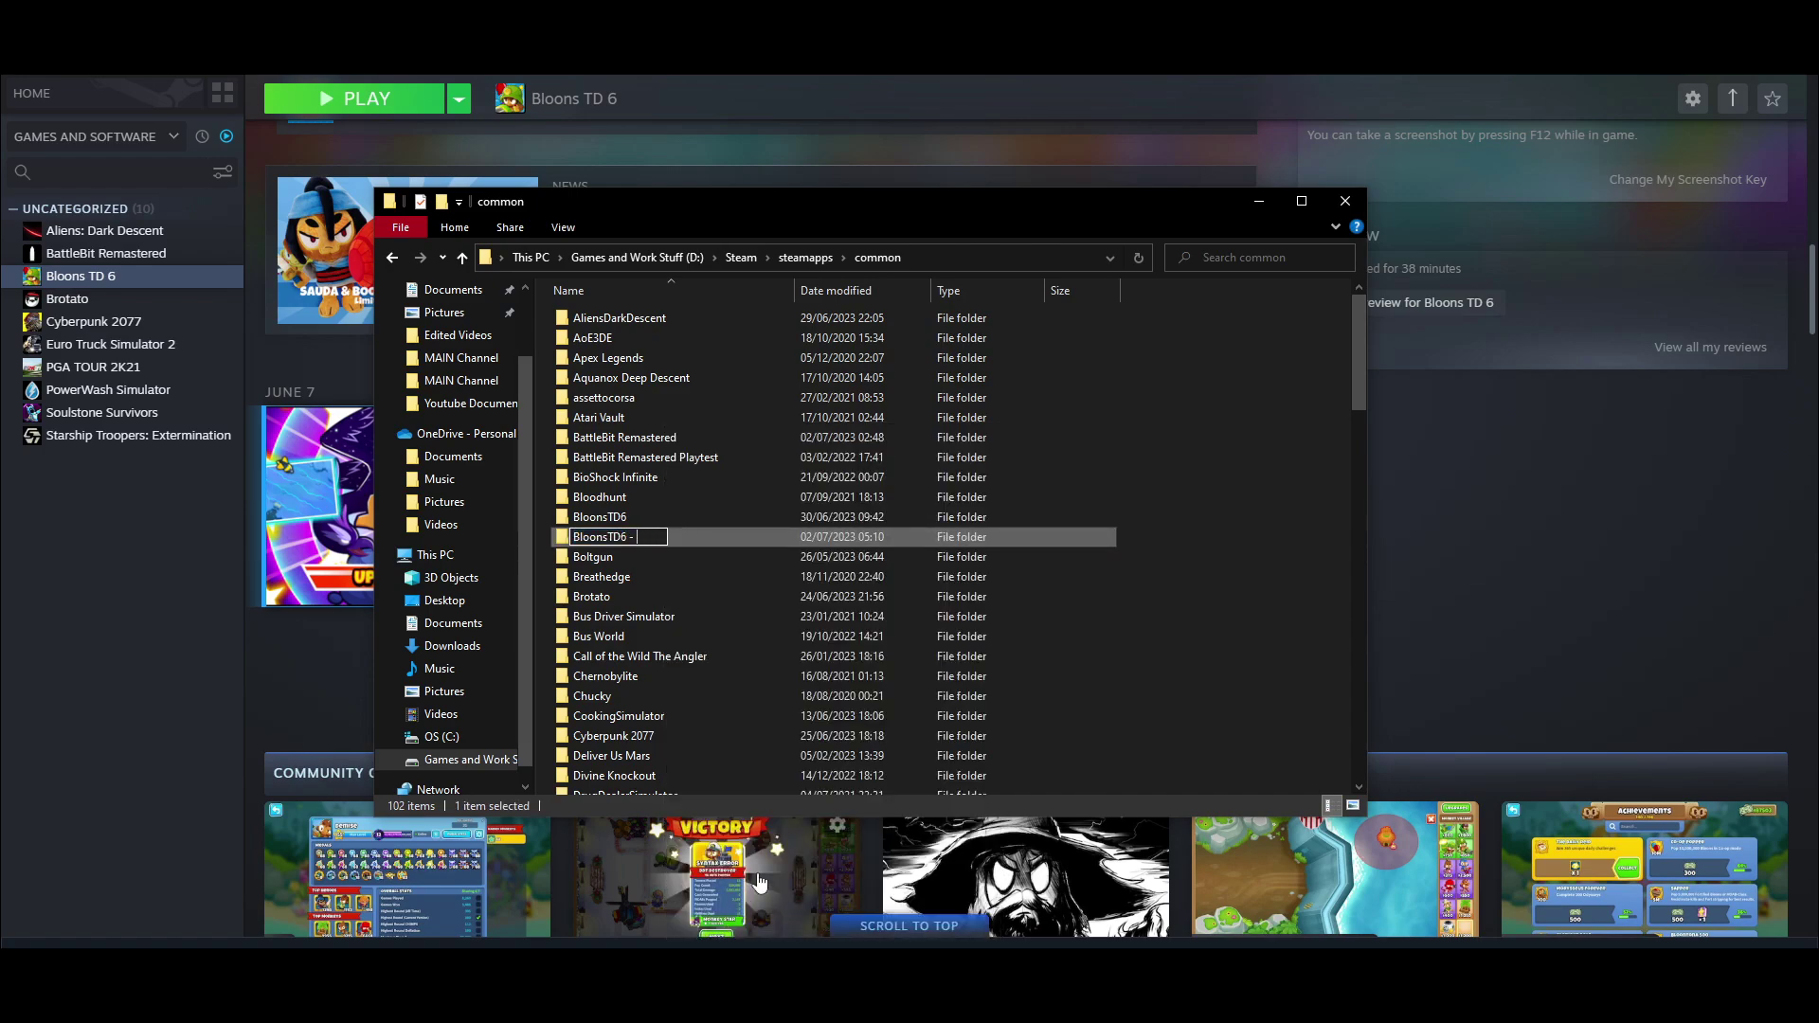
{"action": "type", "text": "Modded"}
{"action": "key", "text": "Return"}
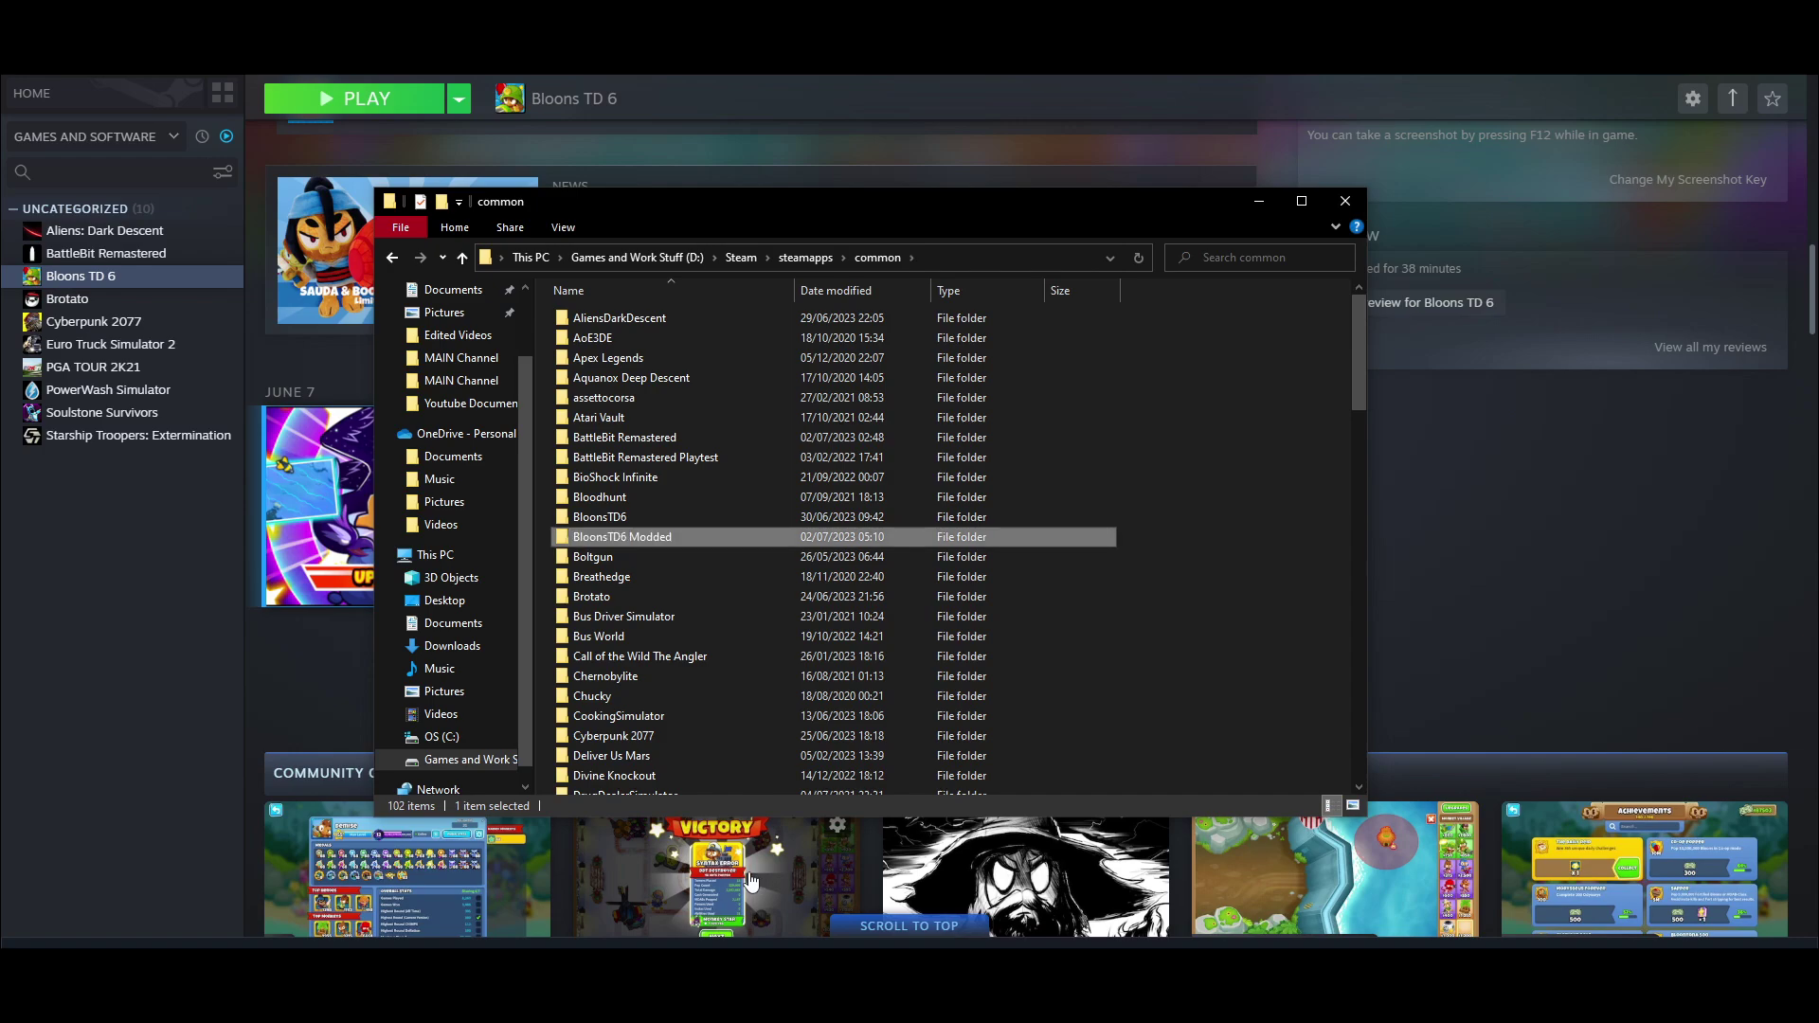
{"action": "double_click", "coordinate": [674, 536]}
{"action": "left_click", "coordinate": [616, 378]}
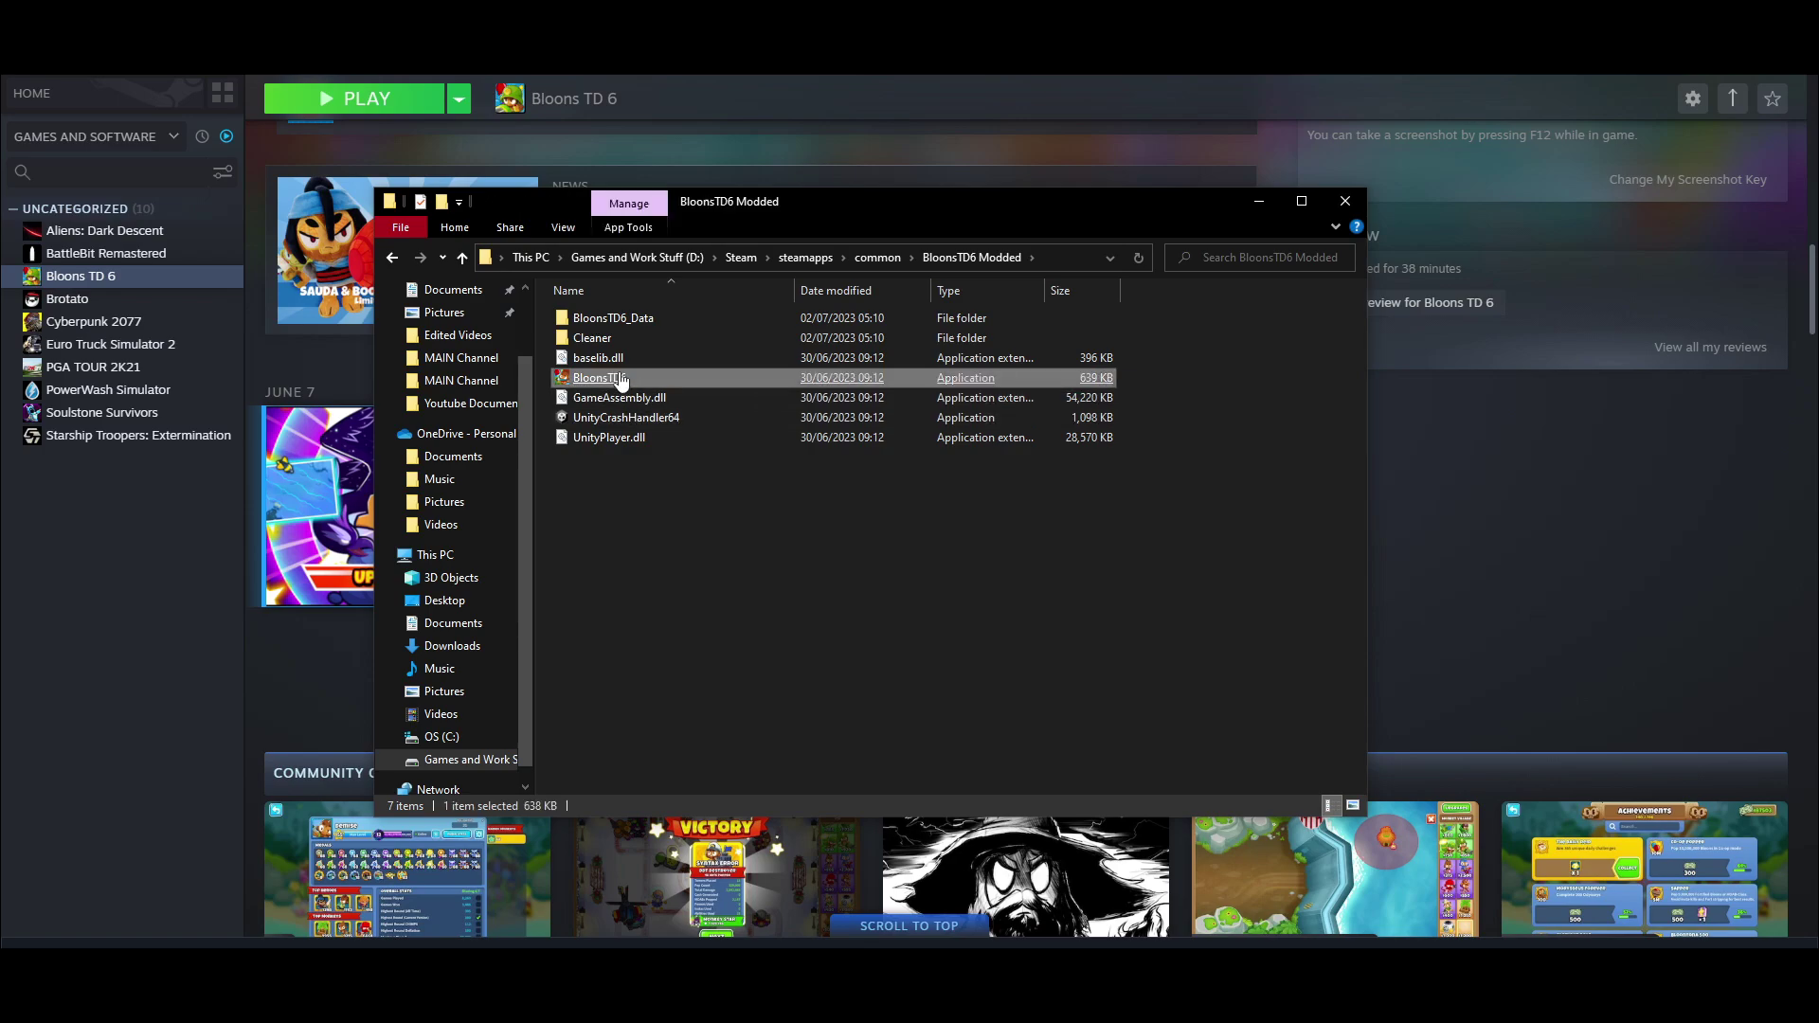
Create a shortcut to the BloonsTD6 application inside the BloonsTD6 Modded folder.
{"action": "right_click", "coordinate": [621, 377]}
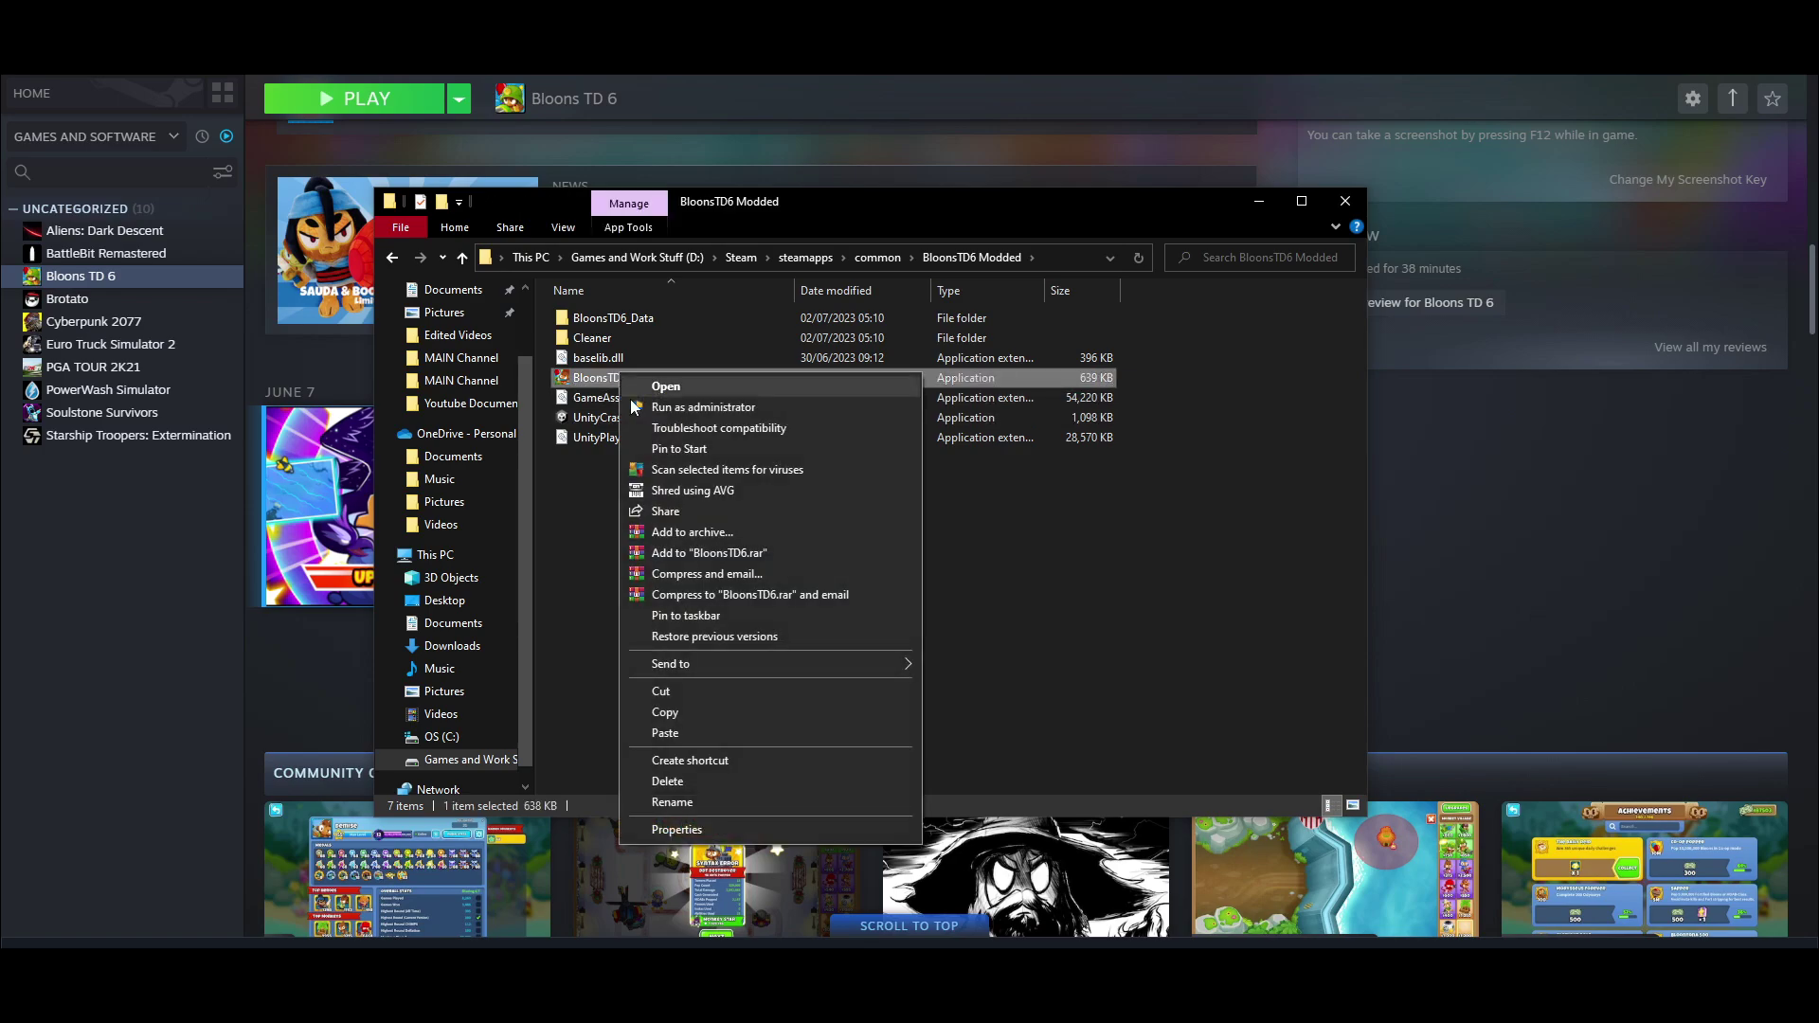
{"action": "left_click", "coordinate": [690, 760]}
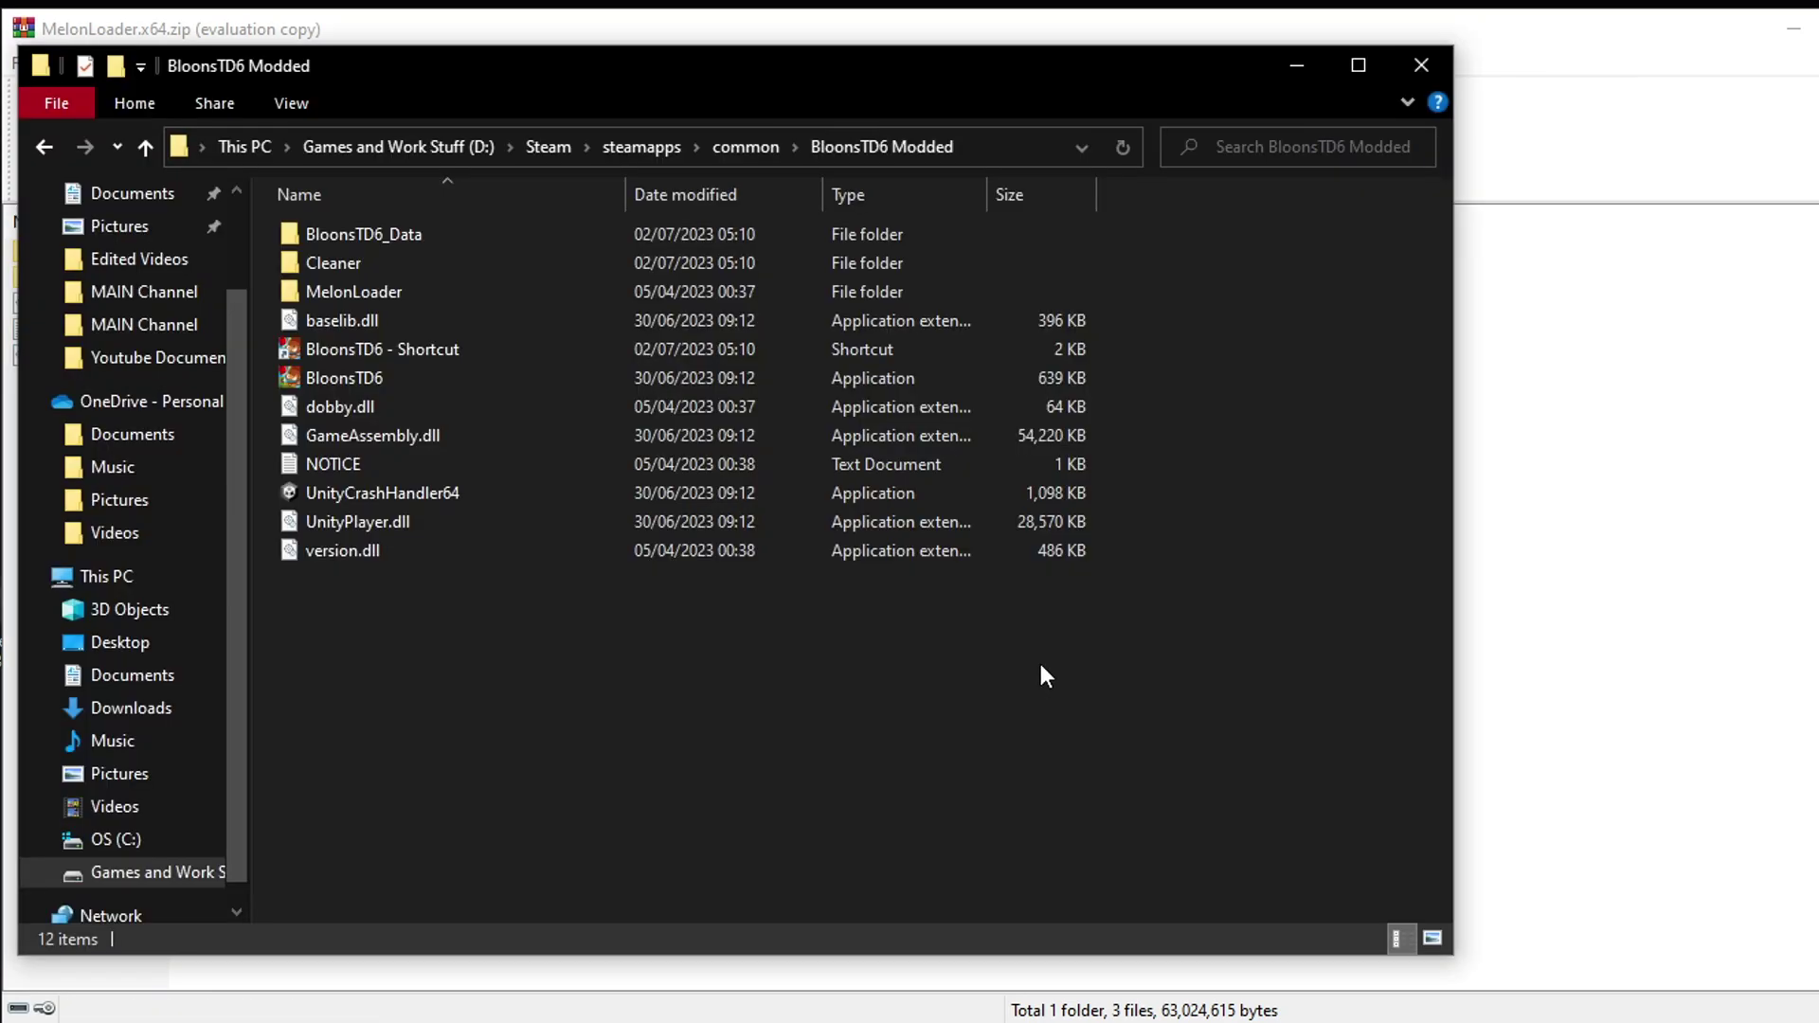
Move the Explorer window aside to reach the MelonLoader archive, then check the extracted MelonLoader folder.
{"action": "left_click_drag", "start_coordinate": [918, 67], "coordinate": [918, 533]}
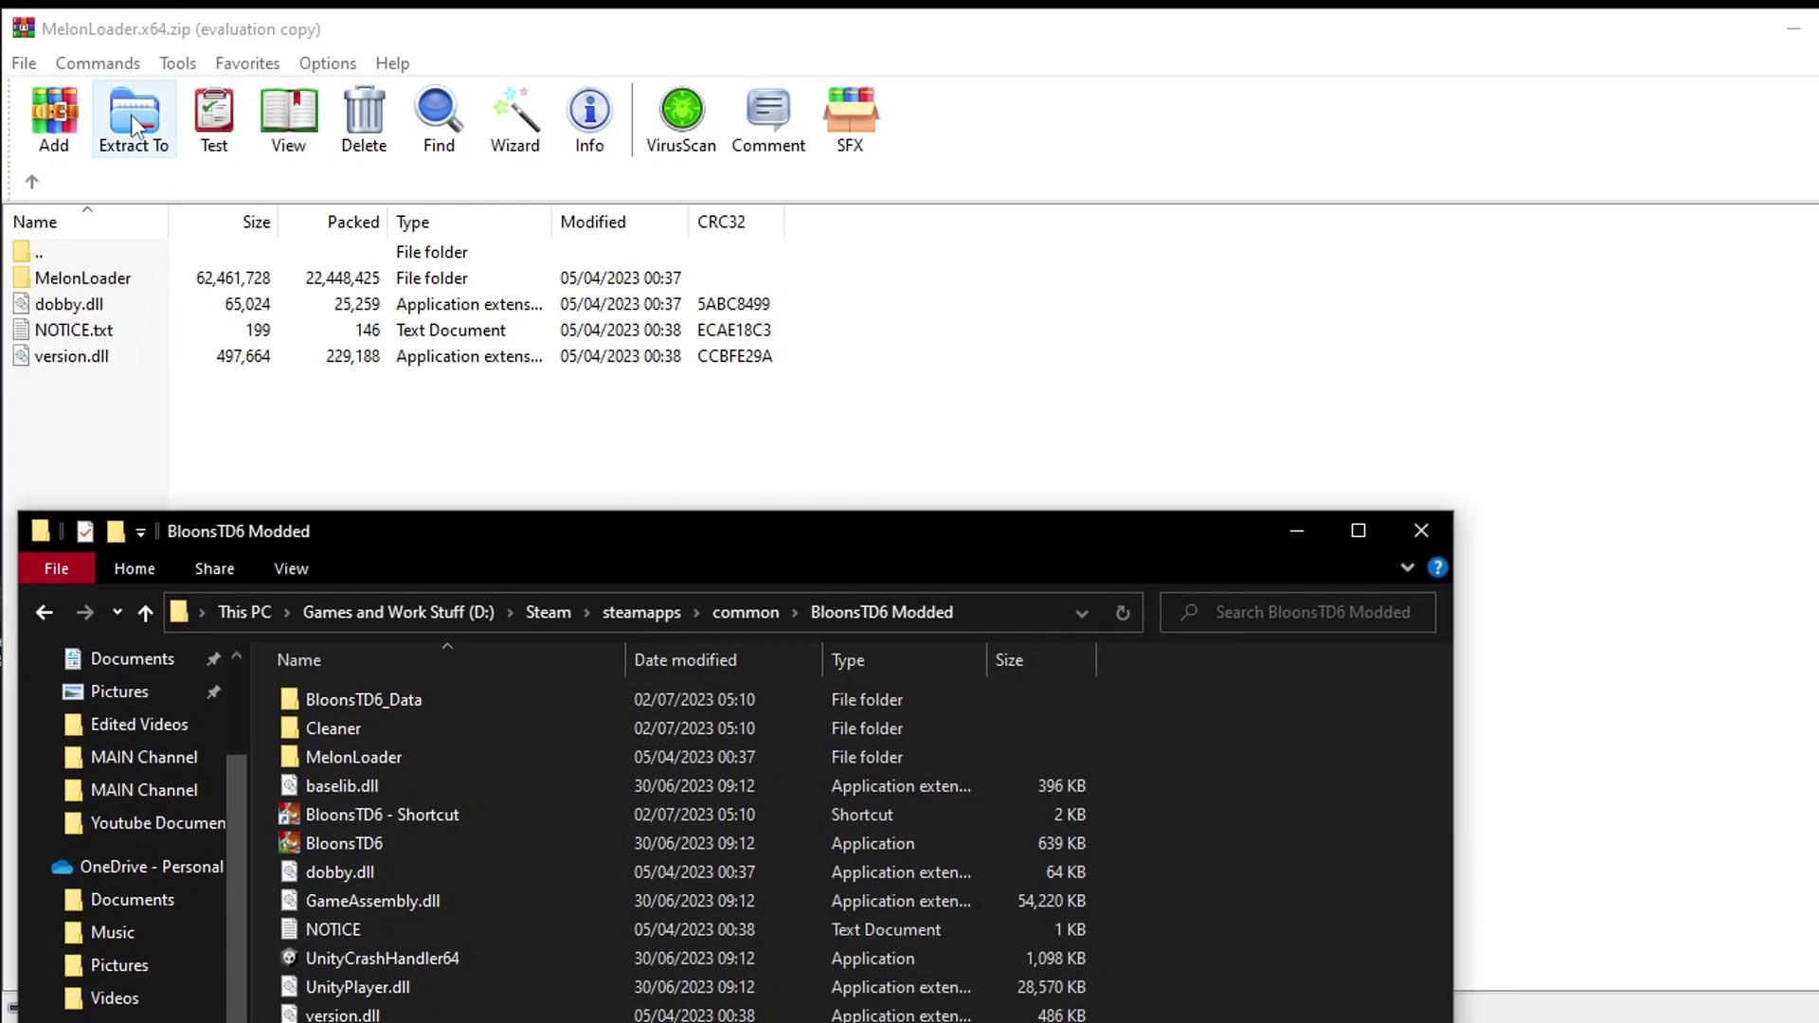
{"action": "left_click_drag", "start_coordinate": [457, 533], "coordinate": [474, 87]}
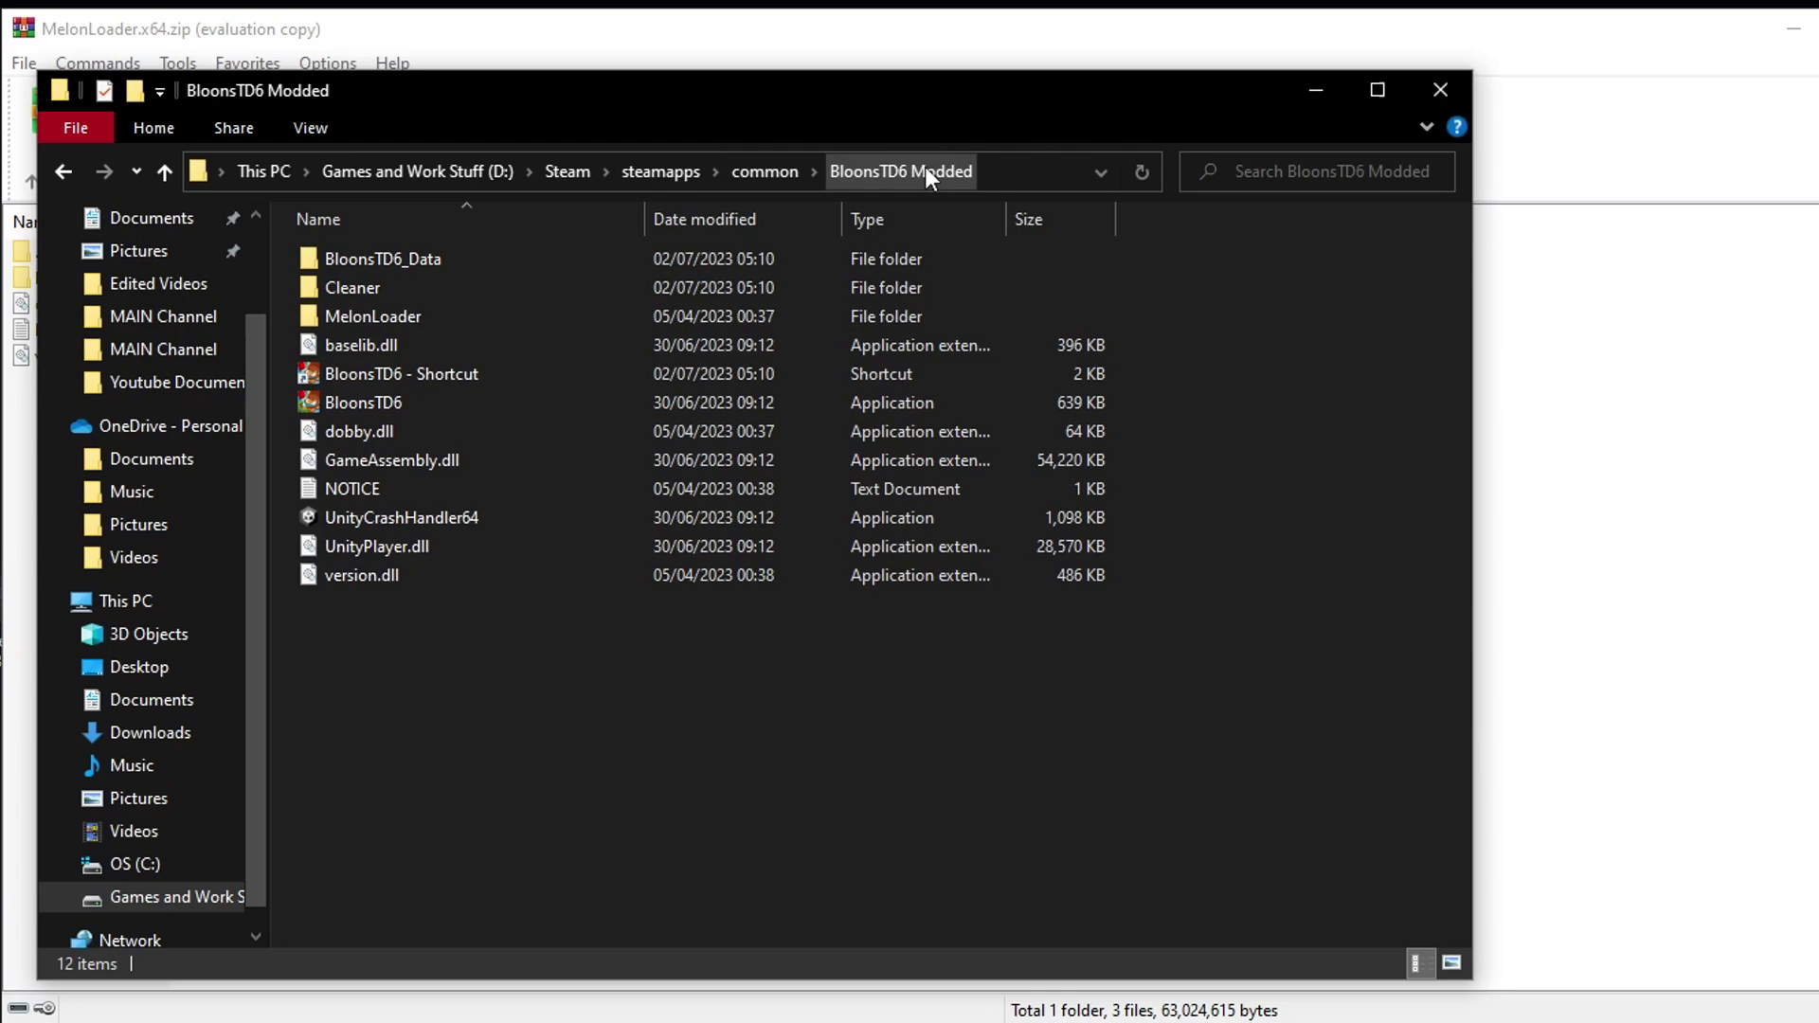
{"action": "left_click", "coordinate": [419, 318]}
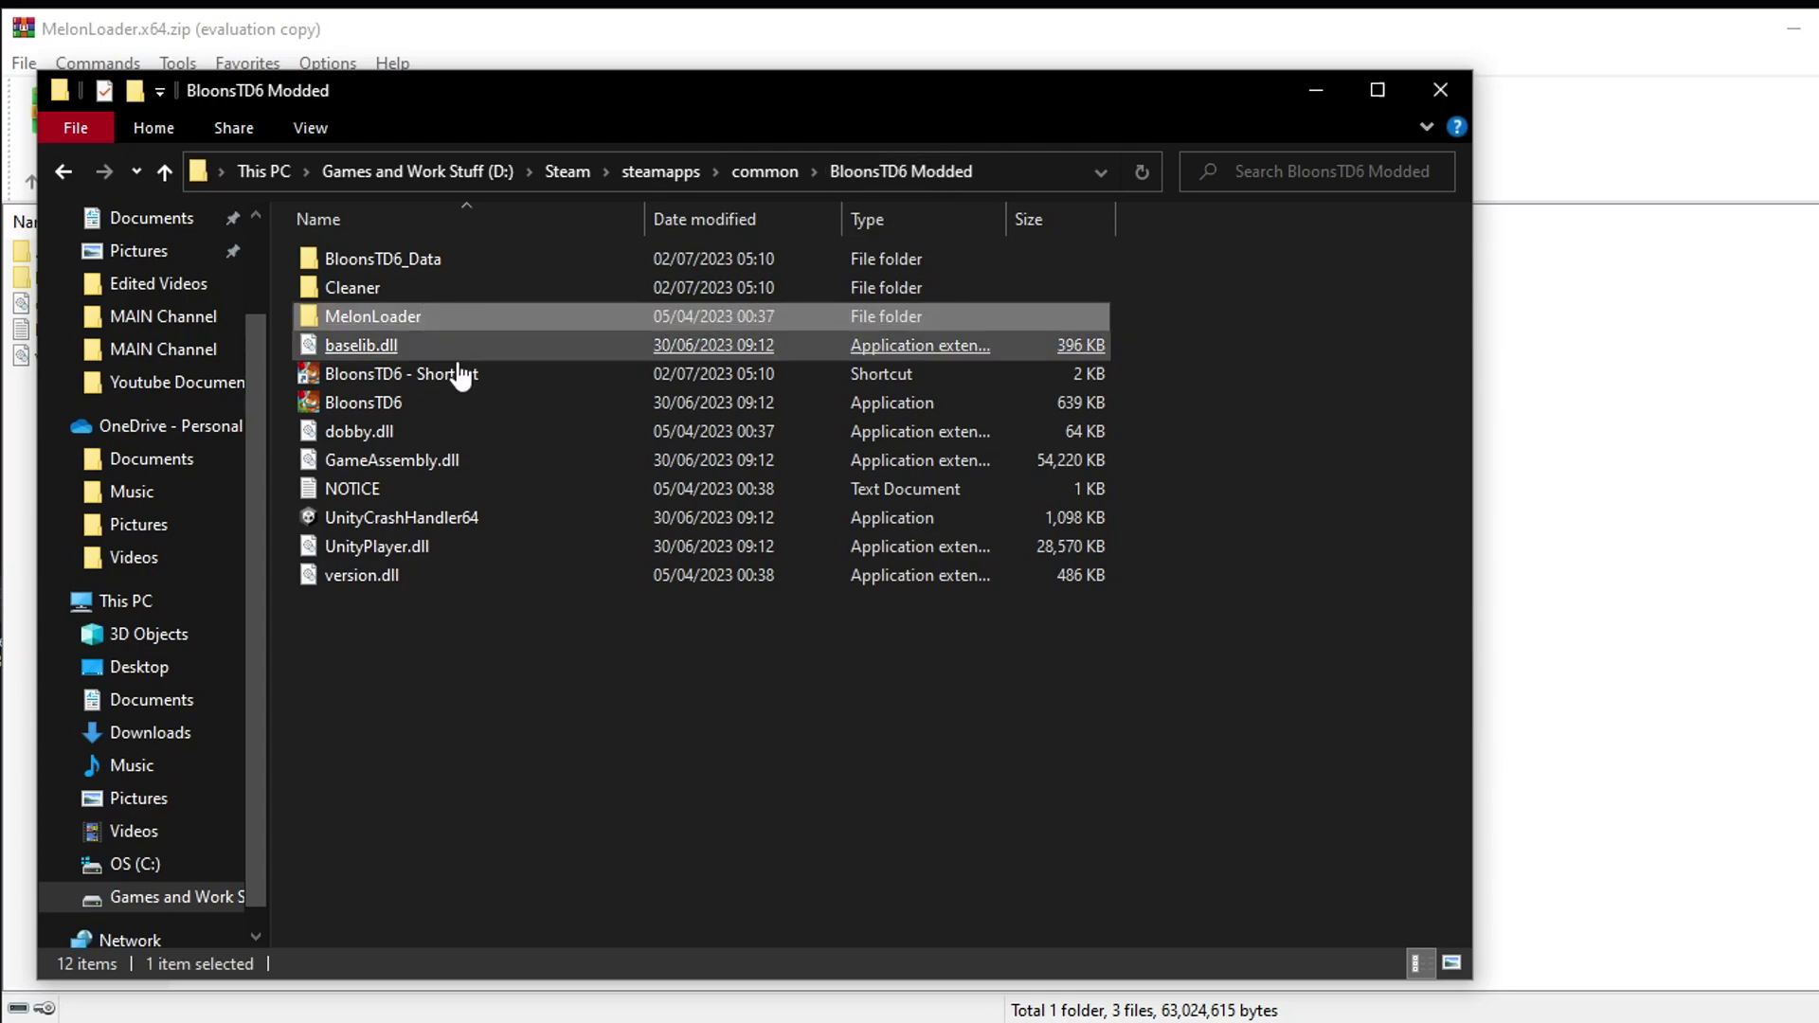
{"action": "left_click", "coordinate": [498, 681]}
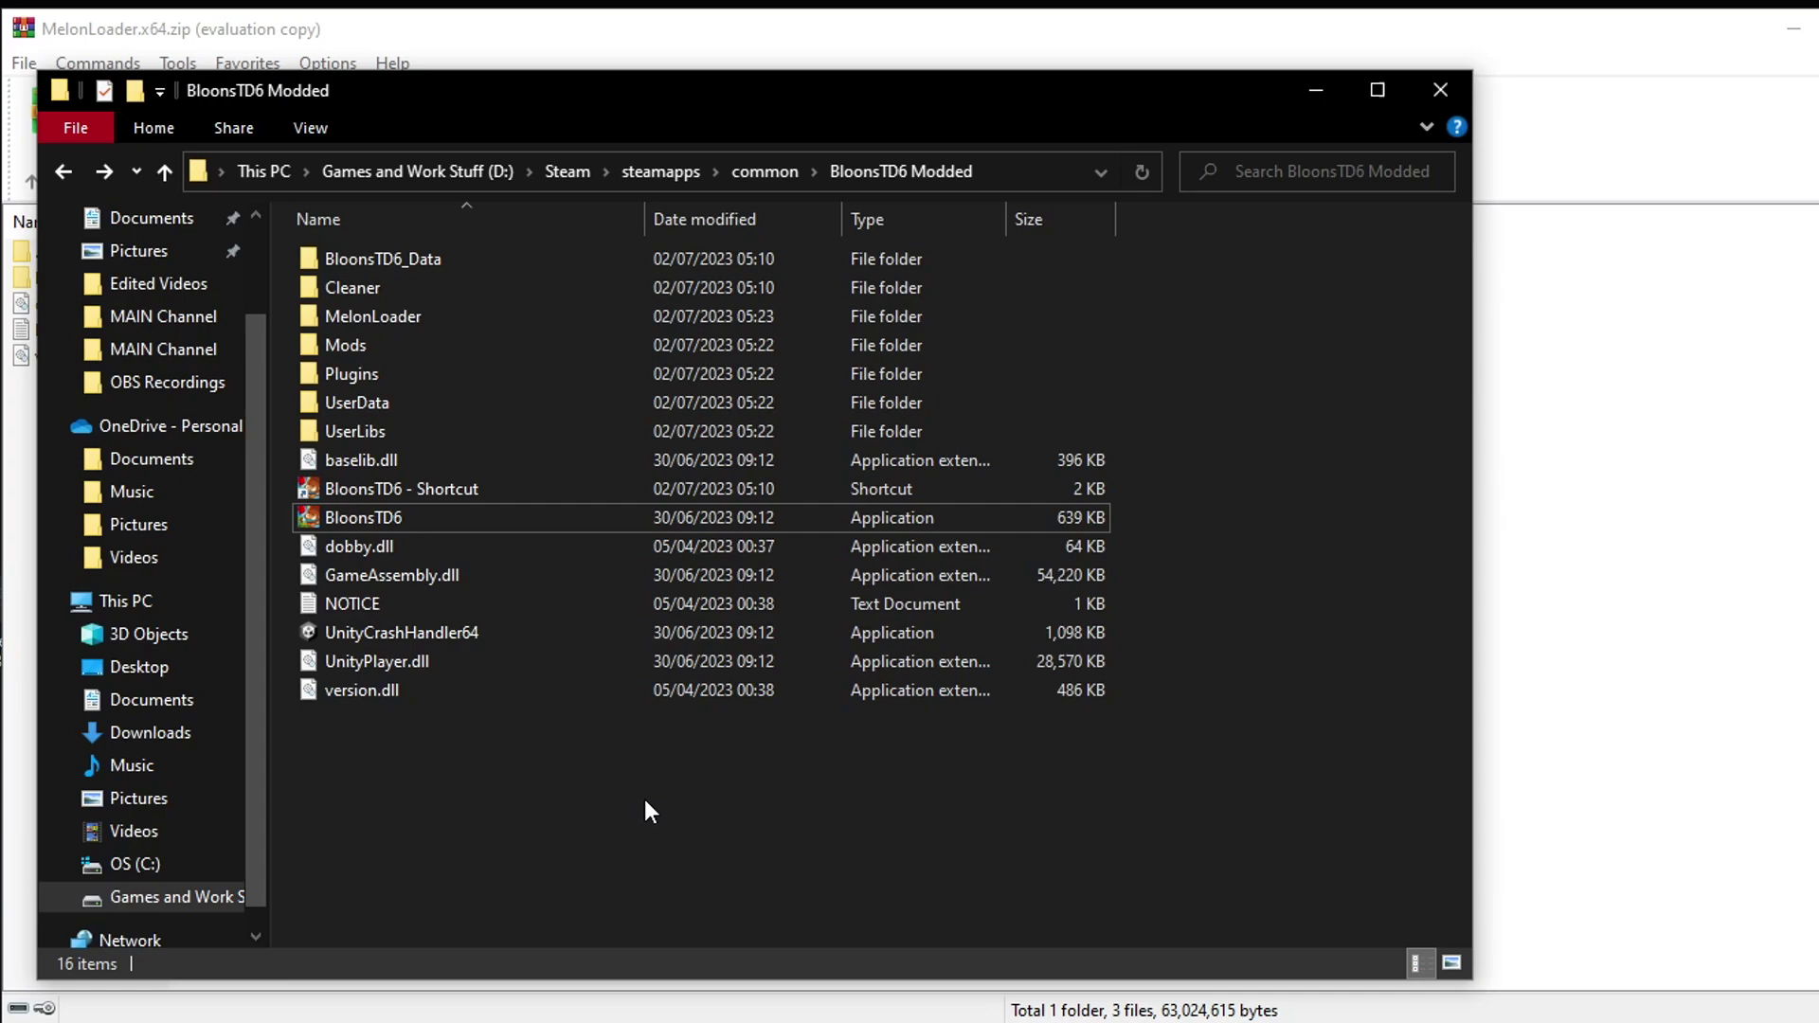
Paste Btd6ModHelper.dll into the Mods folder and return to BloonsTD6 Modded.
{"action": "left_click", "coordinate": [406, 343]}
{"action": "double_click", "coordinate": [406, 345]}
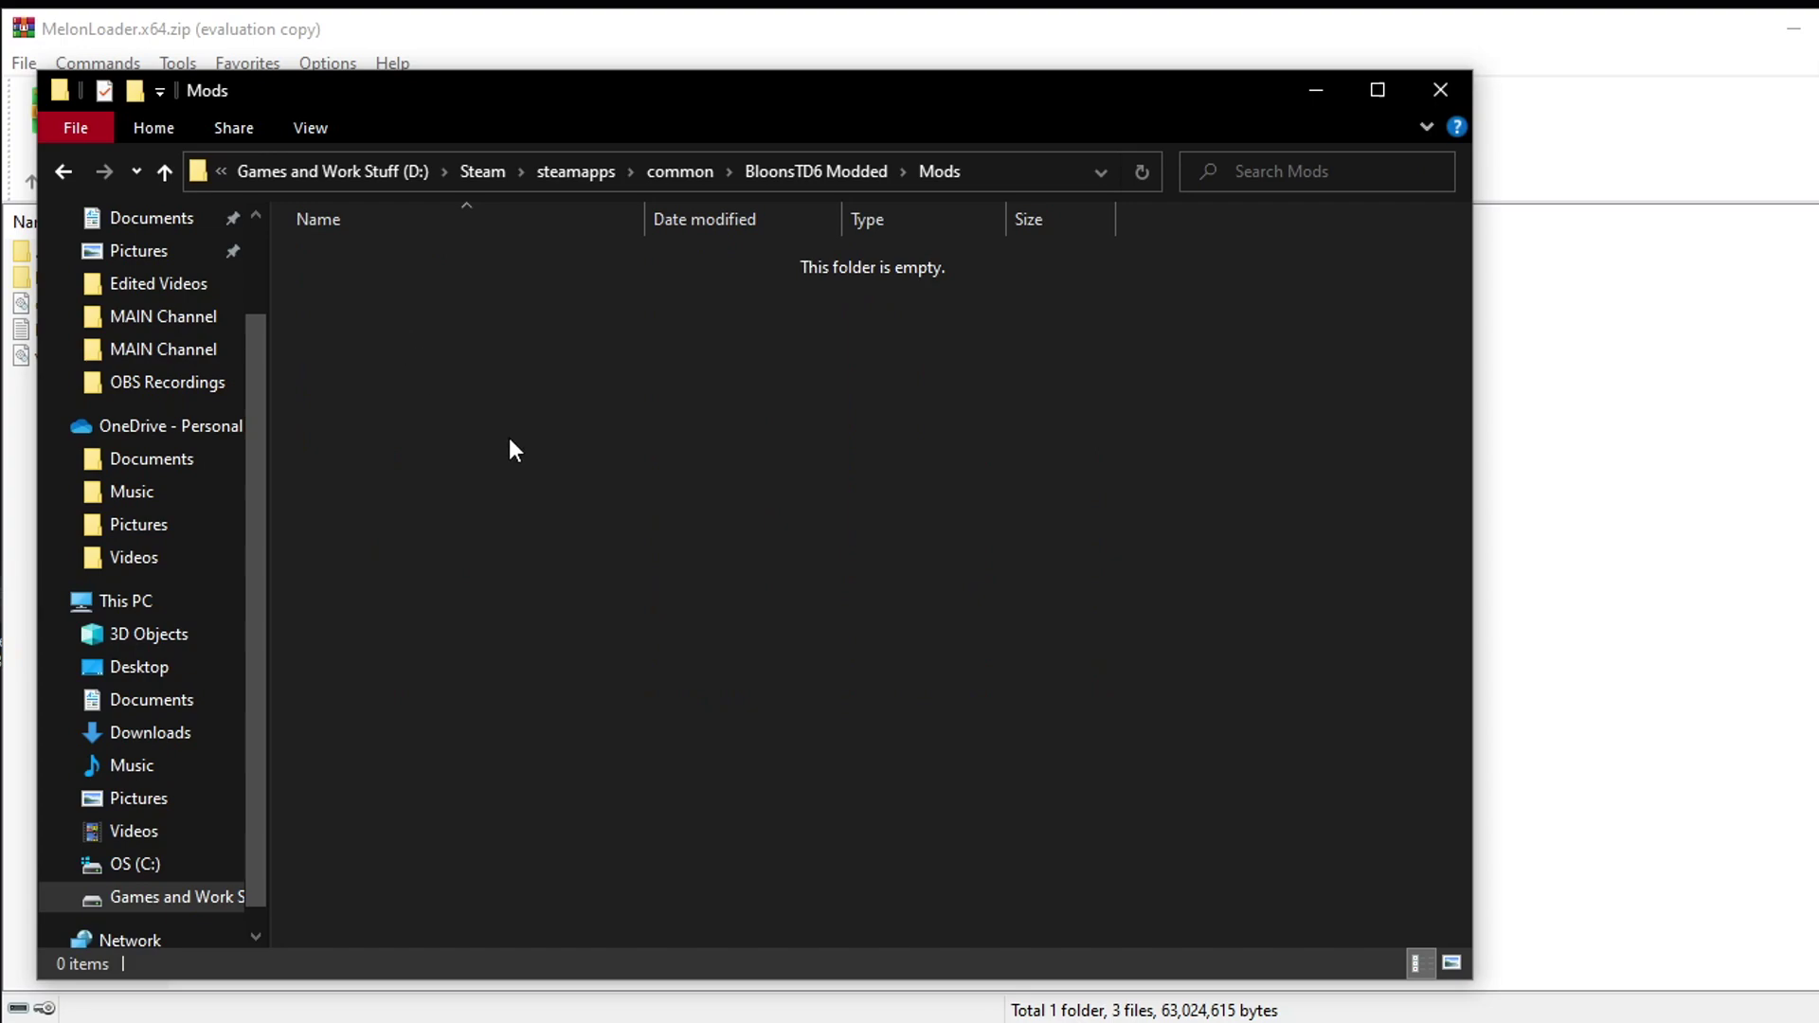
{"action": "key", "text": "ctrl+v"}
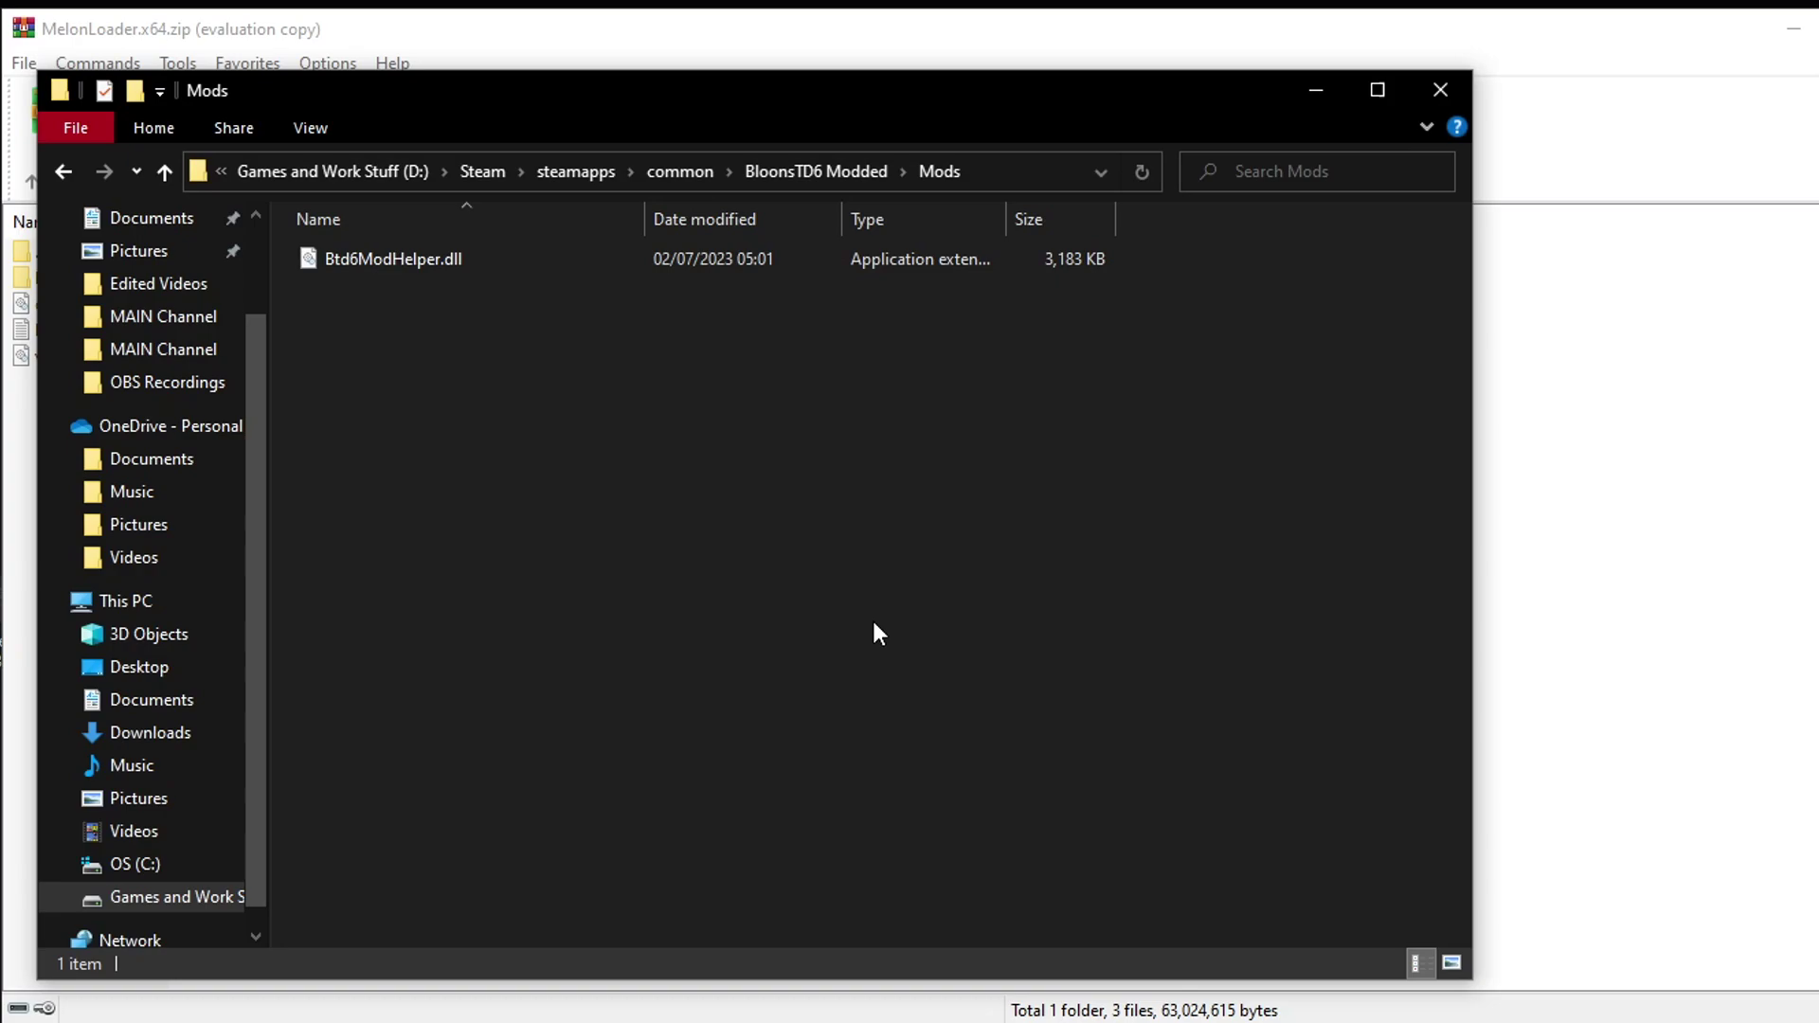
{"action": "left_click", "coordinate": [55, 171]}
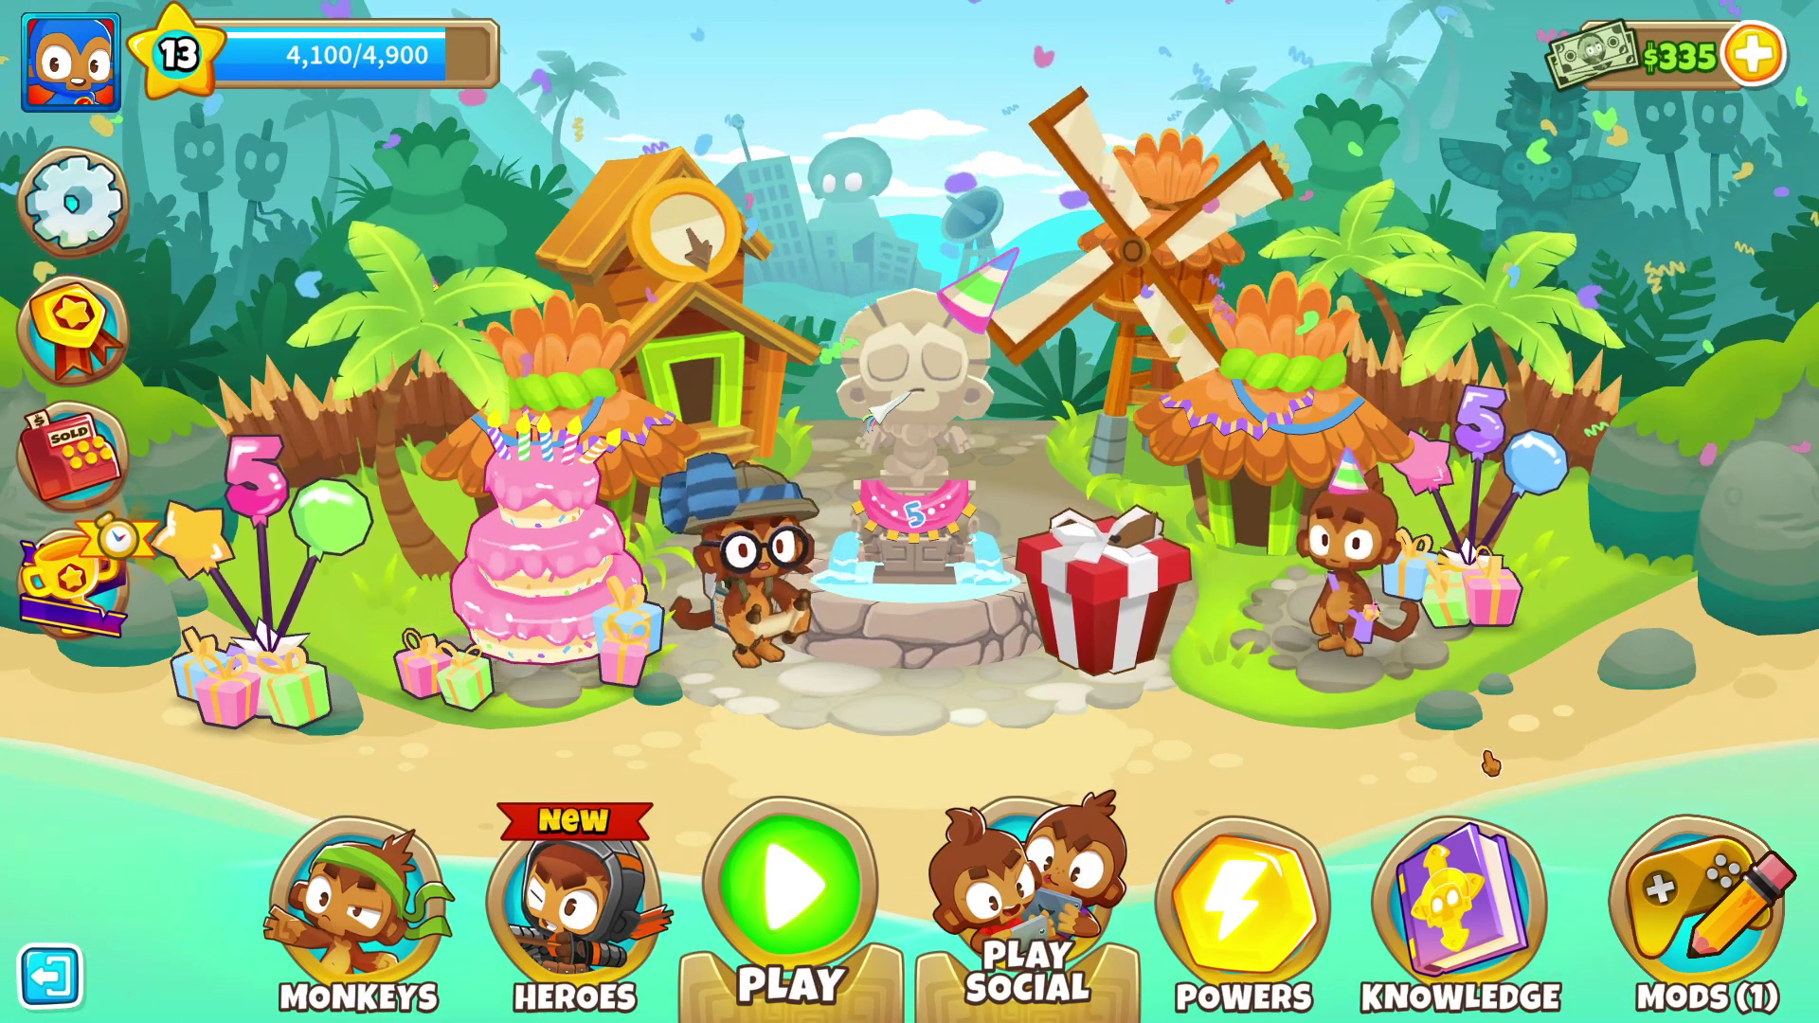
Open the Mod Browser and page through available mods, previewing the Mega Knowledge description.
{"action": "left_click", "coordinate": [1696, 910]}
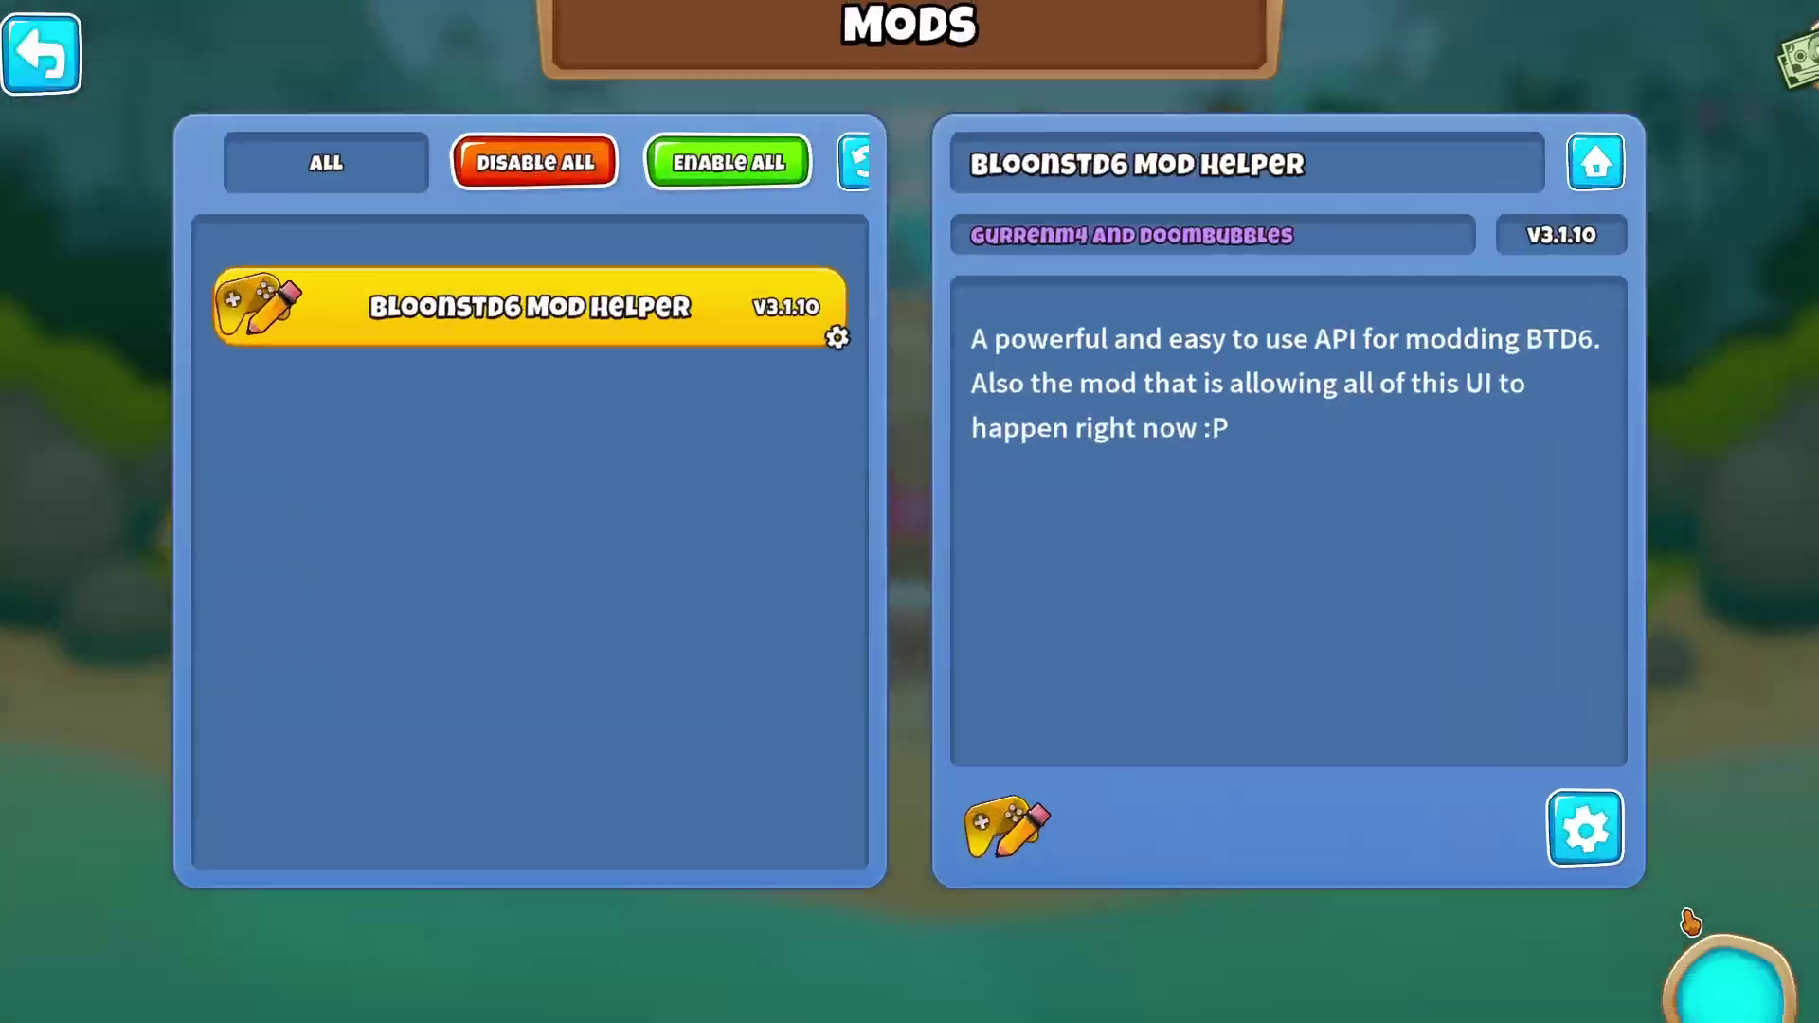
{"action": "left_click", "coordinate": [1732, 934]}
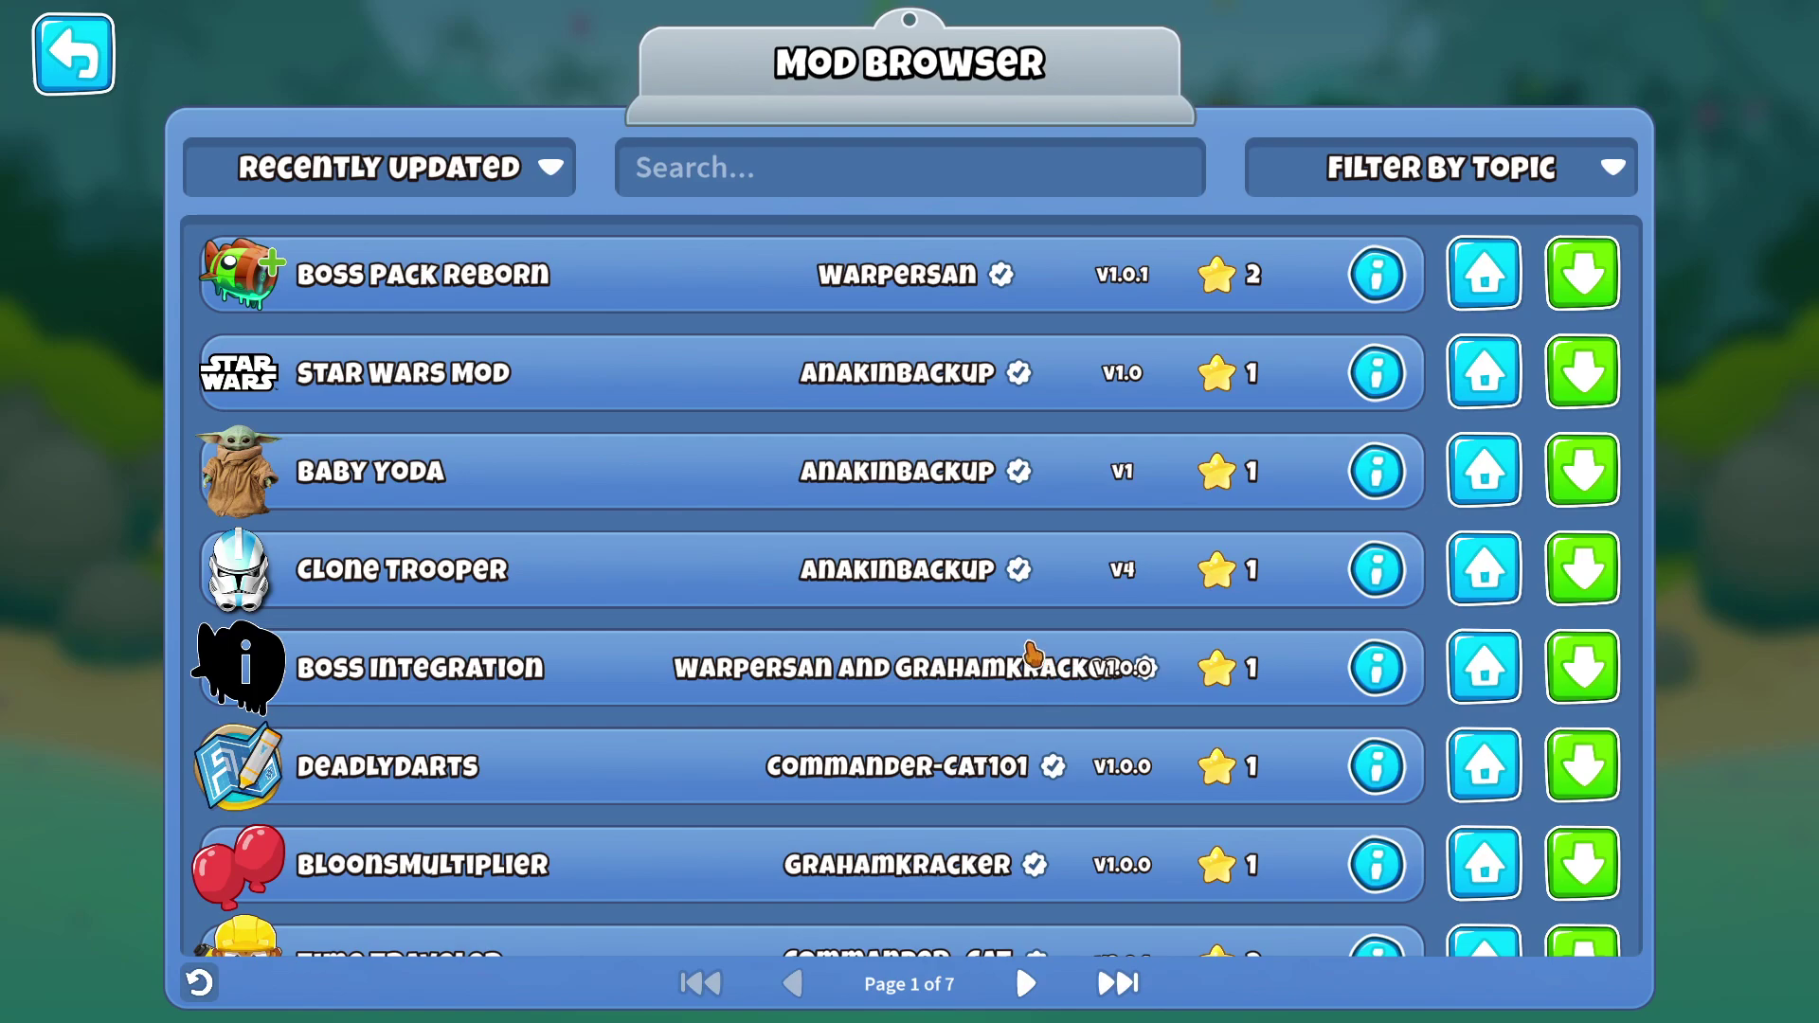
{"action": "scroll", "coordinate": [783, 458], "scroll_direction": "down", "scroll_amount": 5}
{"action": "scroll", "coordinate": [779, 456], "scroll_direction": "up", "scroll_amount": 5}
{"action": "left_click", "coordinate": [1025, 983]}
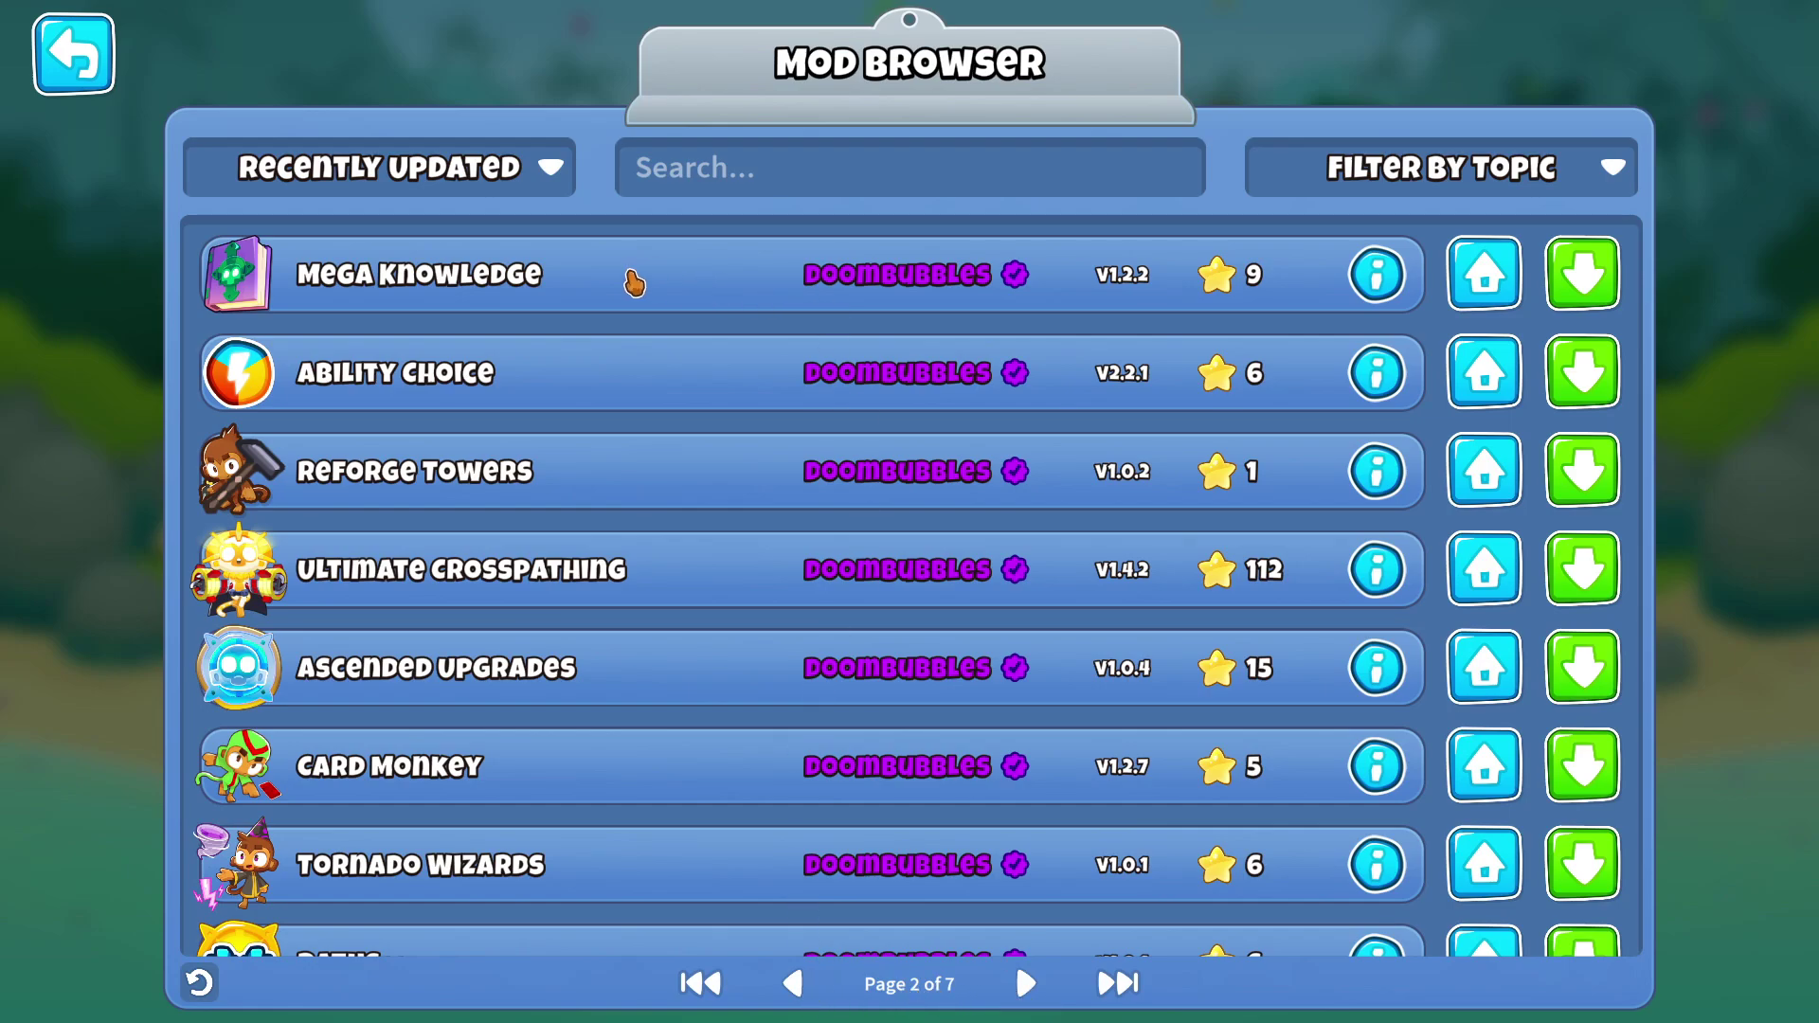
{"action": "left_click", "coordinate": [521, 289]}
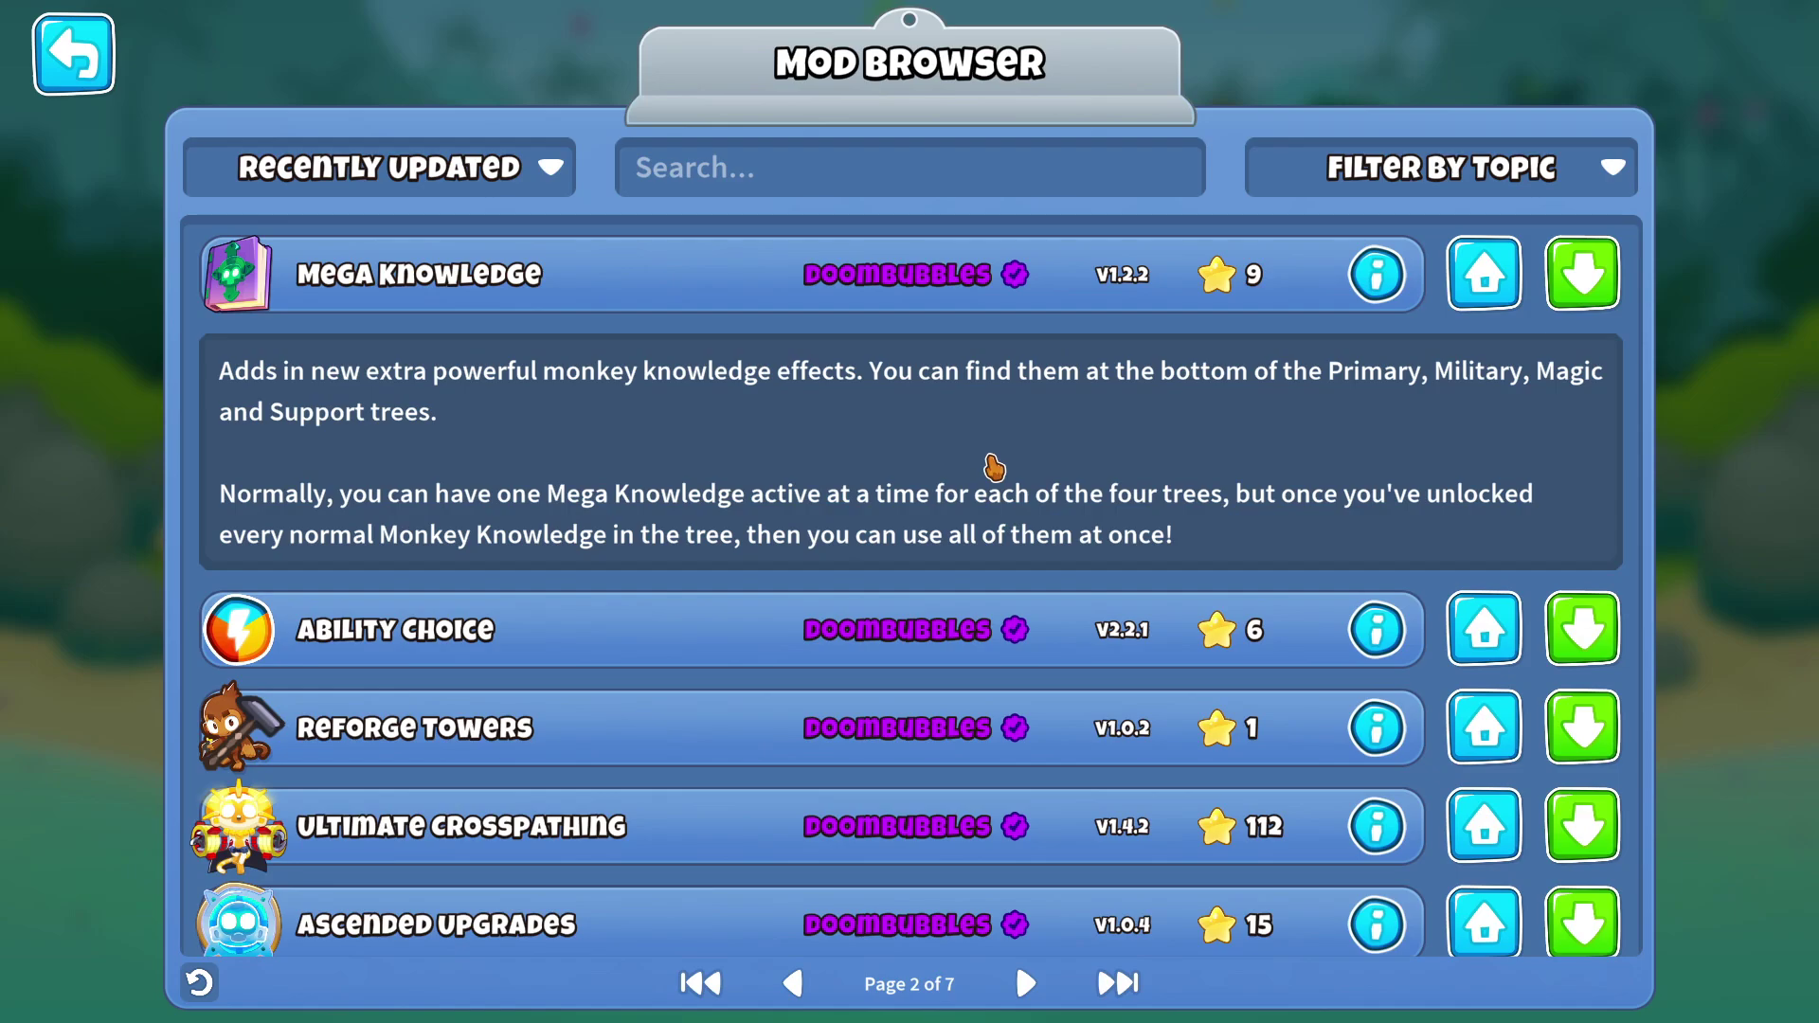
{"action": "left_click", "coordinate": [1377, 275]}
{"action": "scroll", "coordinate": [933, 580], "scroll_direction": "down", "scroll_amount": 2}
{"action": "scroll", "coordinate": [933, 579], "scroll_direction": "down", "scroll_amount": 2}
{"action": "scroll", "coordinate": [934, 580], "scroll_direction": "down", "scroll_amount": 2}
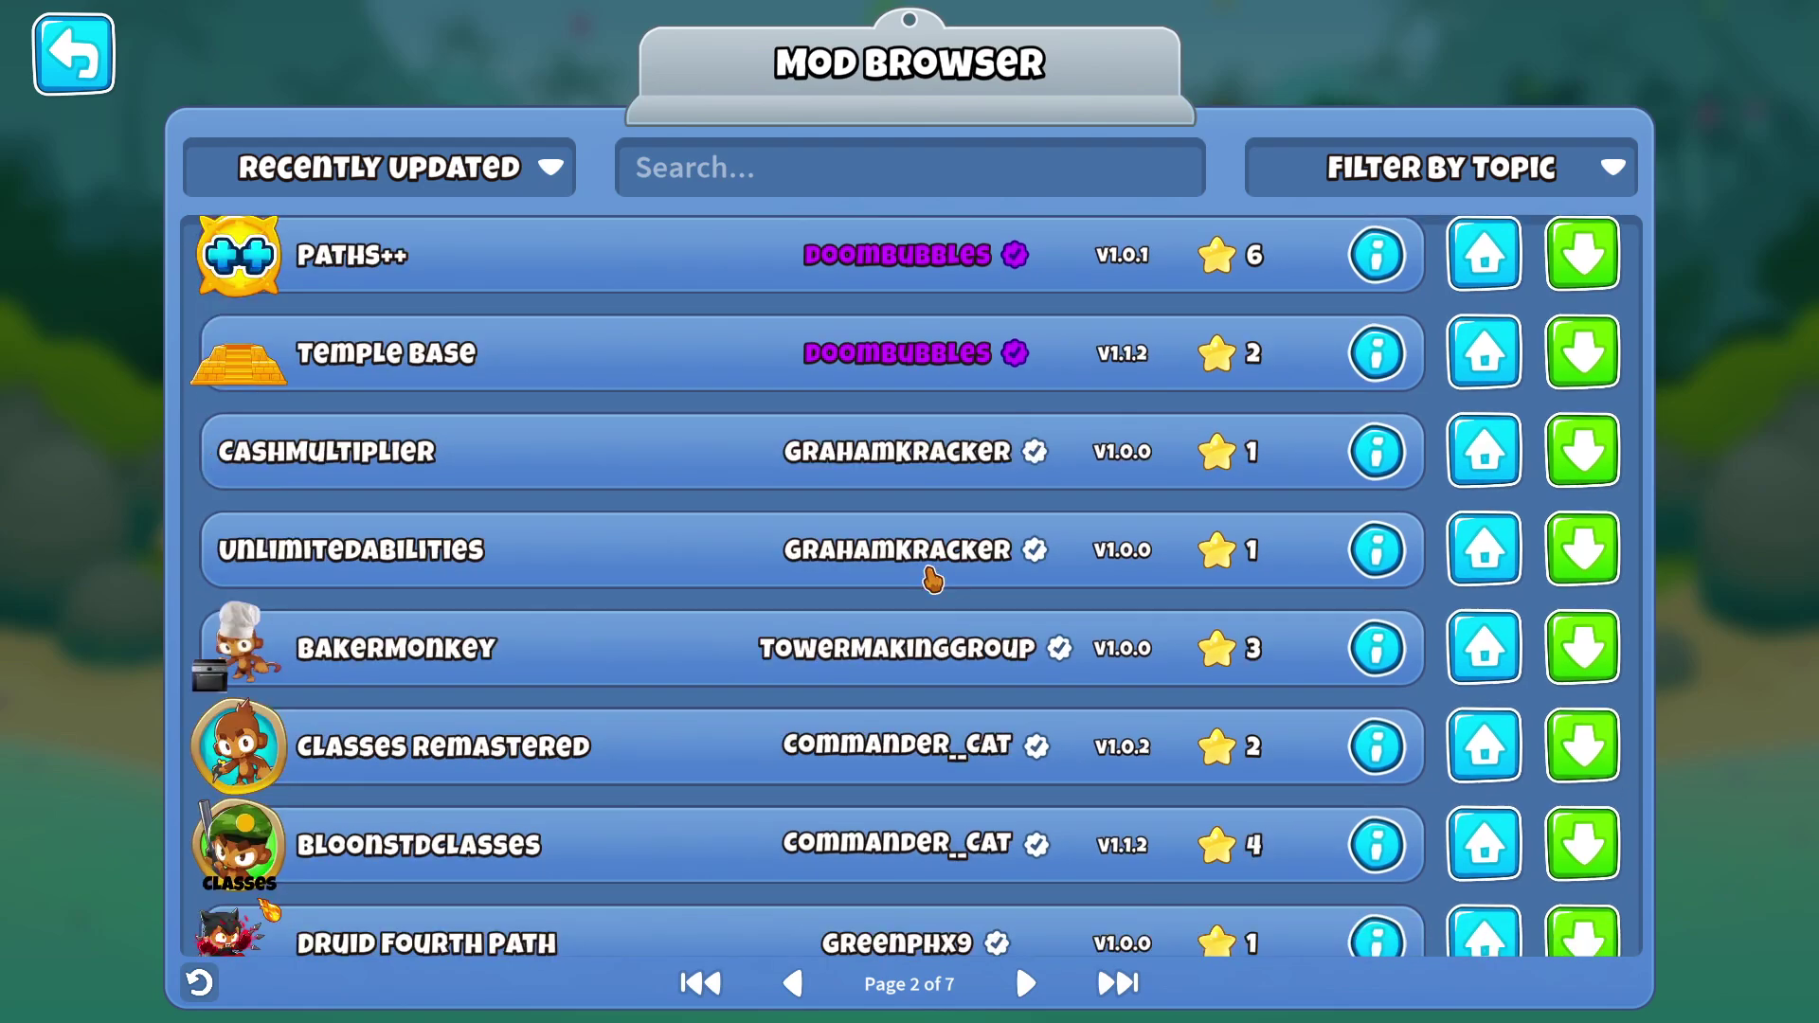
{"action": "scroll", "coordinate": [933, 580], "scroll_direction": "down", "scroll_amount": 1}
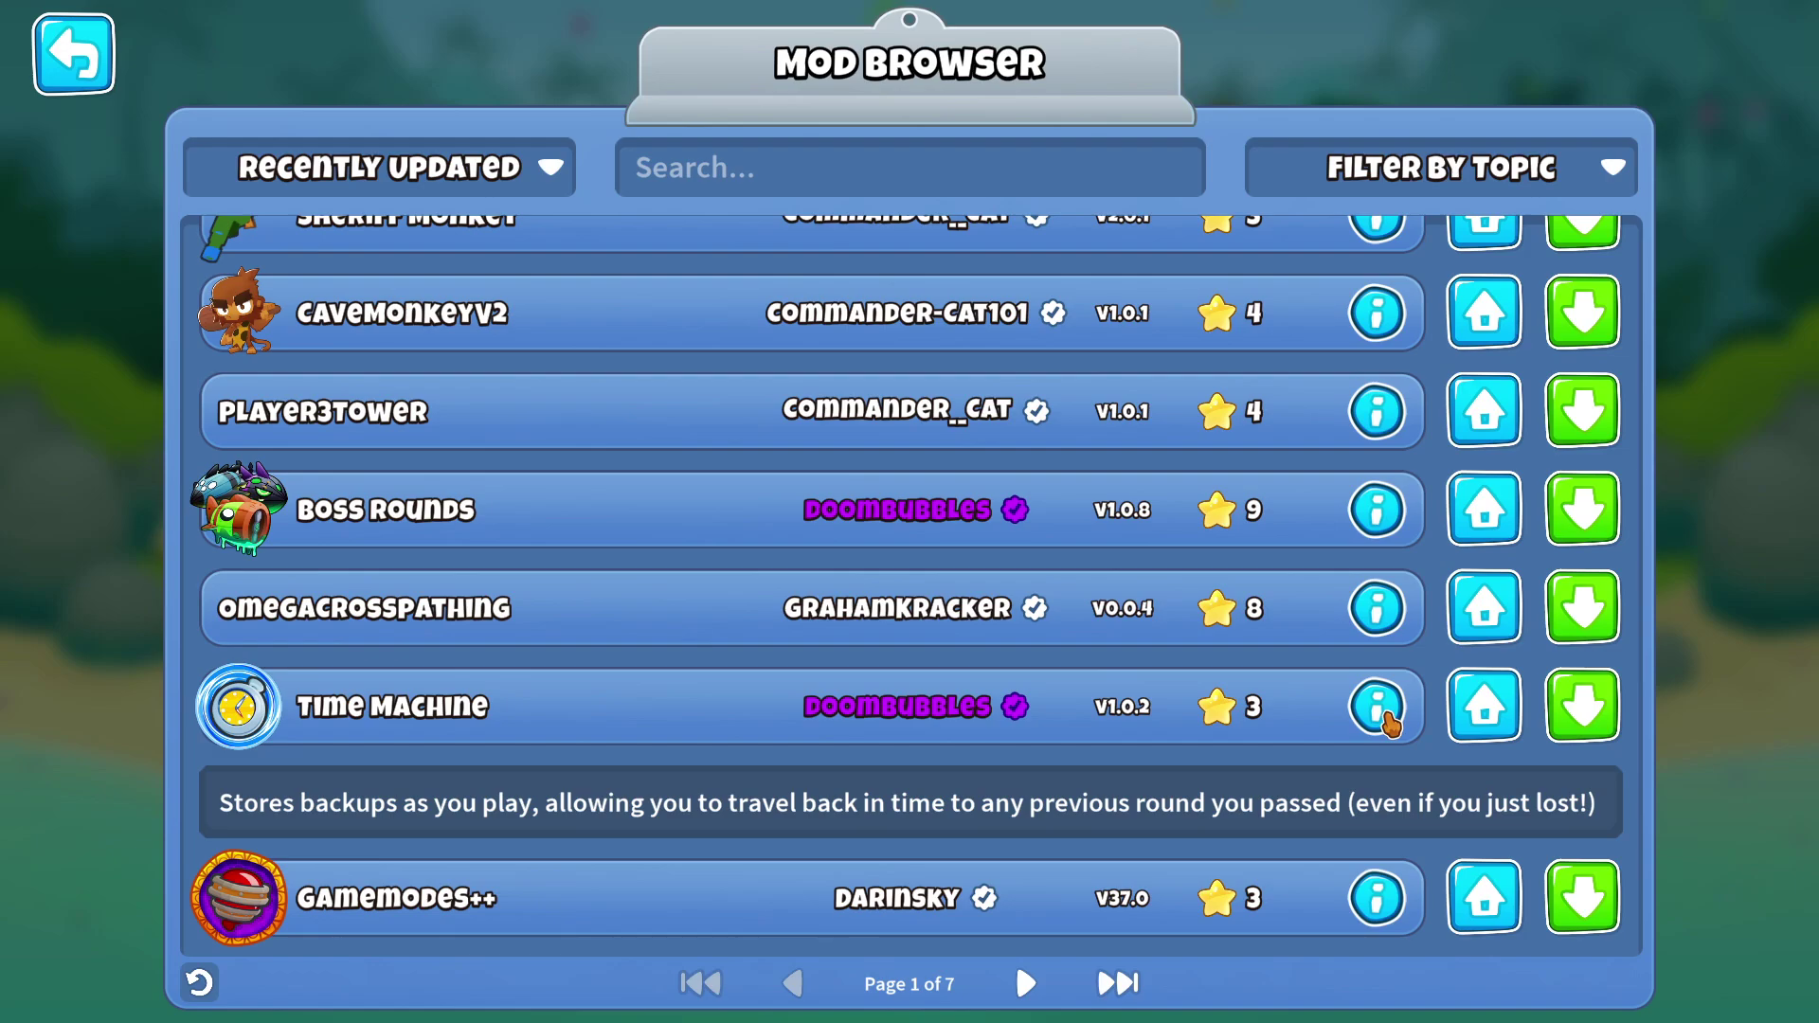
Read the Gamemodes++ description, then download it, confirm, and dismiss the success message.
{"action": "left_click", "coordinate": [1376, 898]}
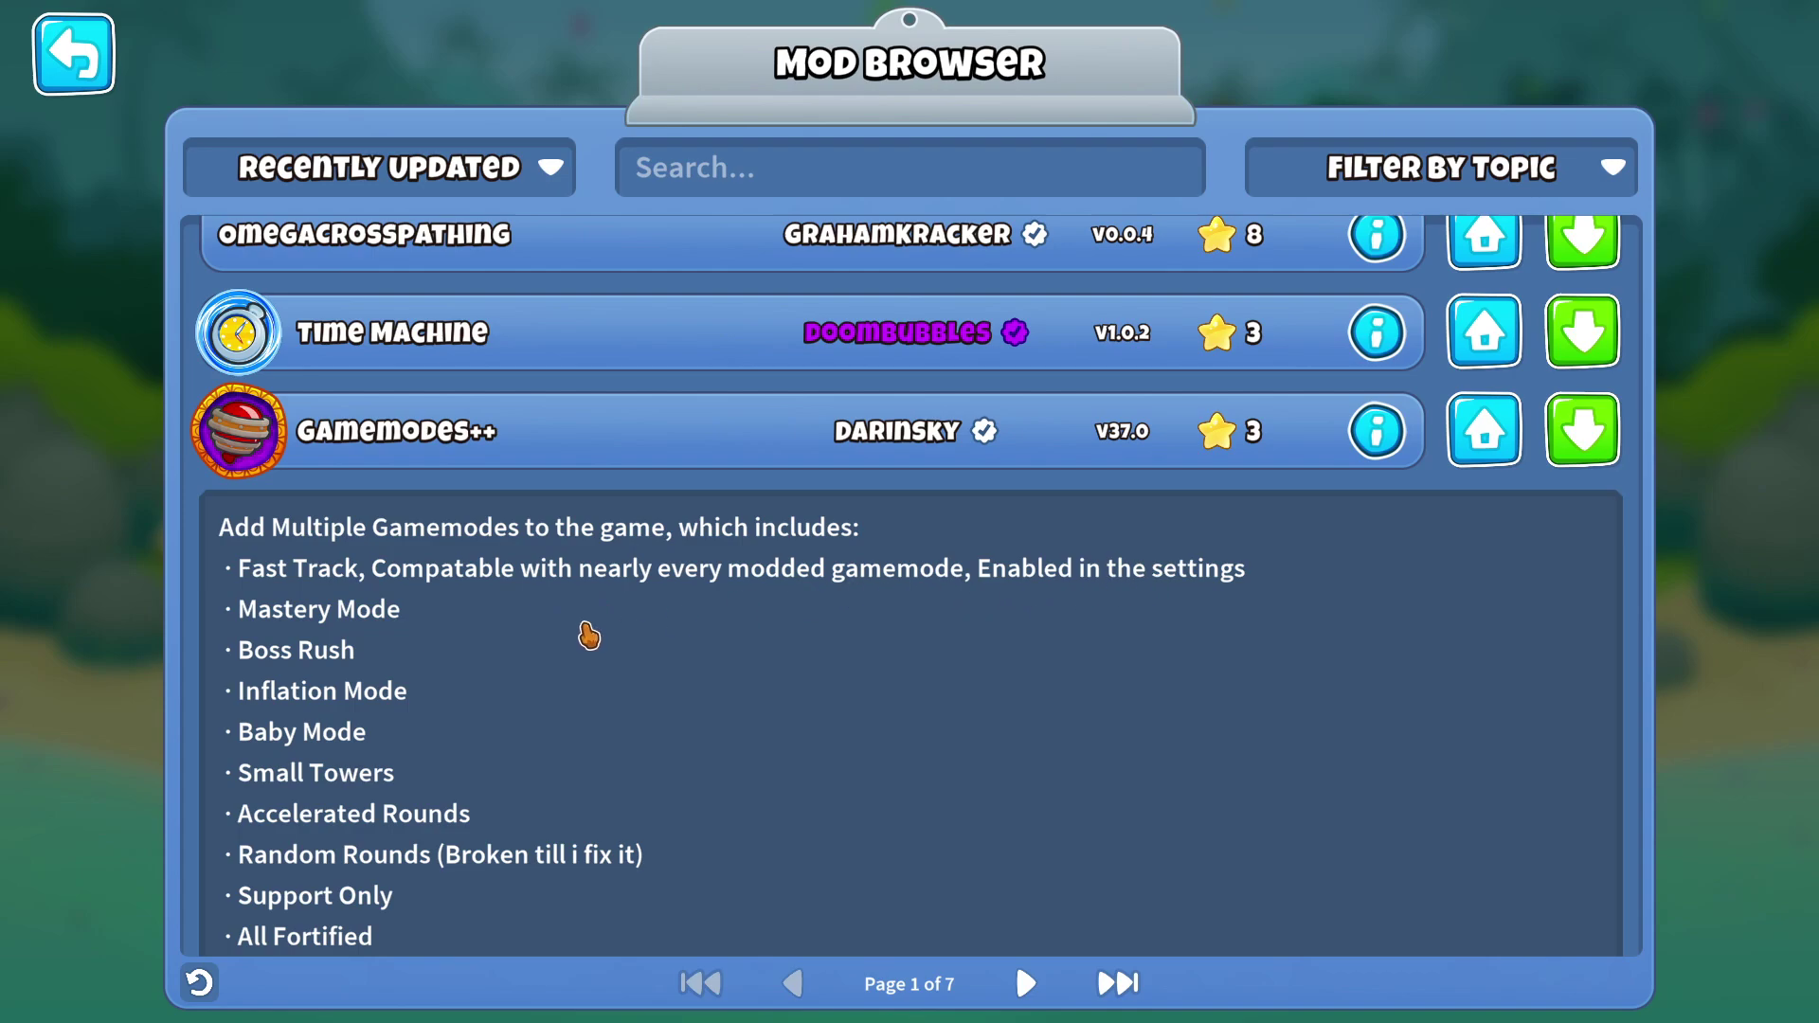
{"action": "scroll", "coordinate": [441, 635], "scroll_direction": "down", "scroll_amount": 3}
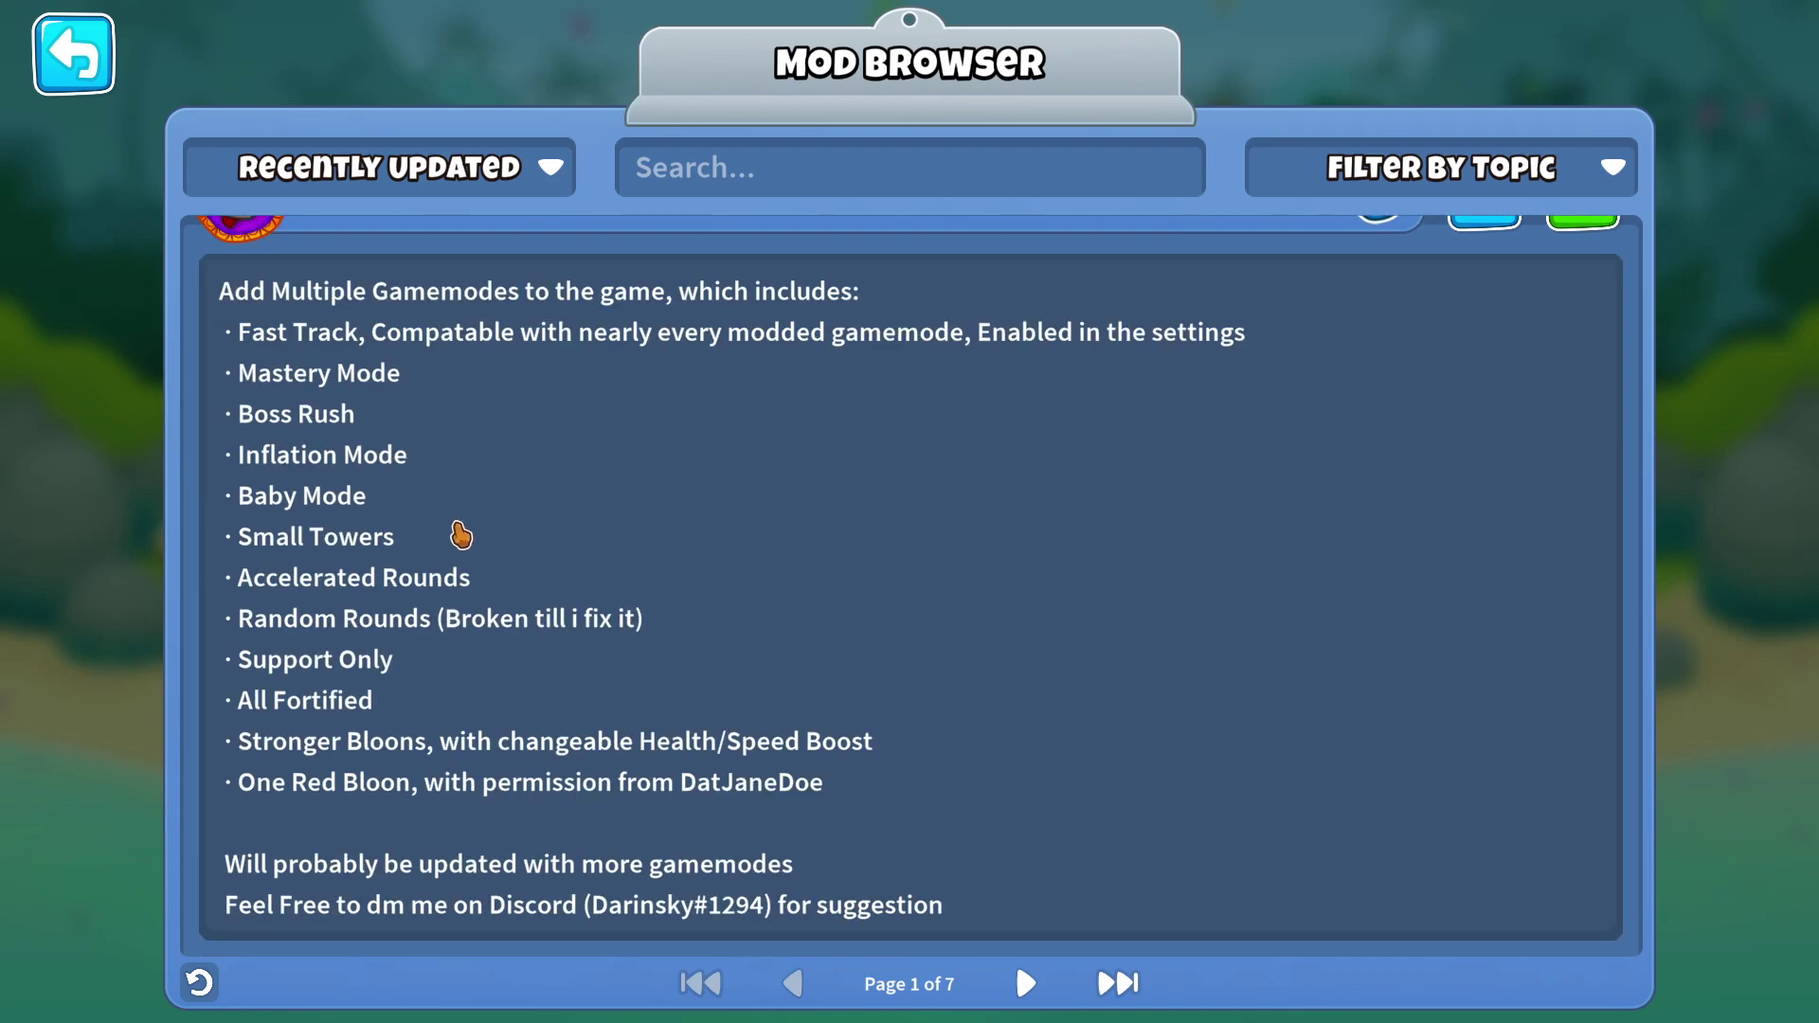
{"action": "scroll", "coordinate": [458, 532], "scroll_direction": "up", "scroll_amount": 2}
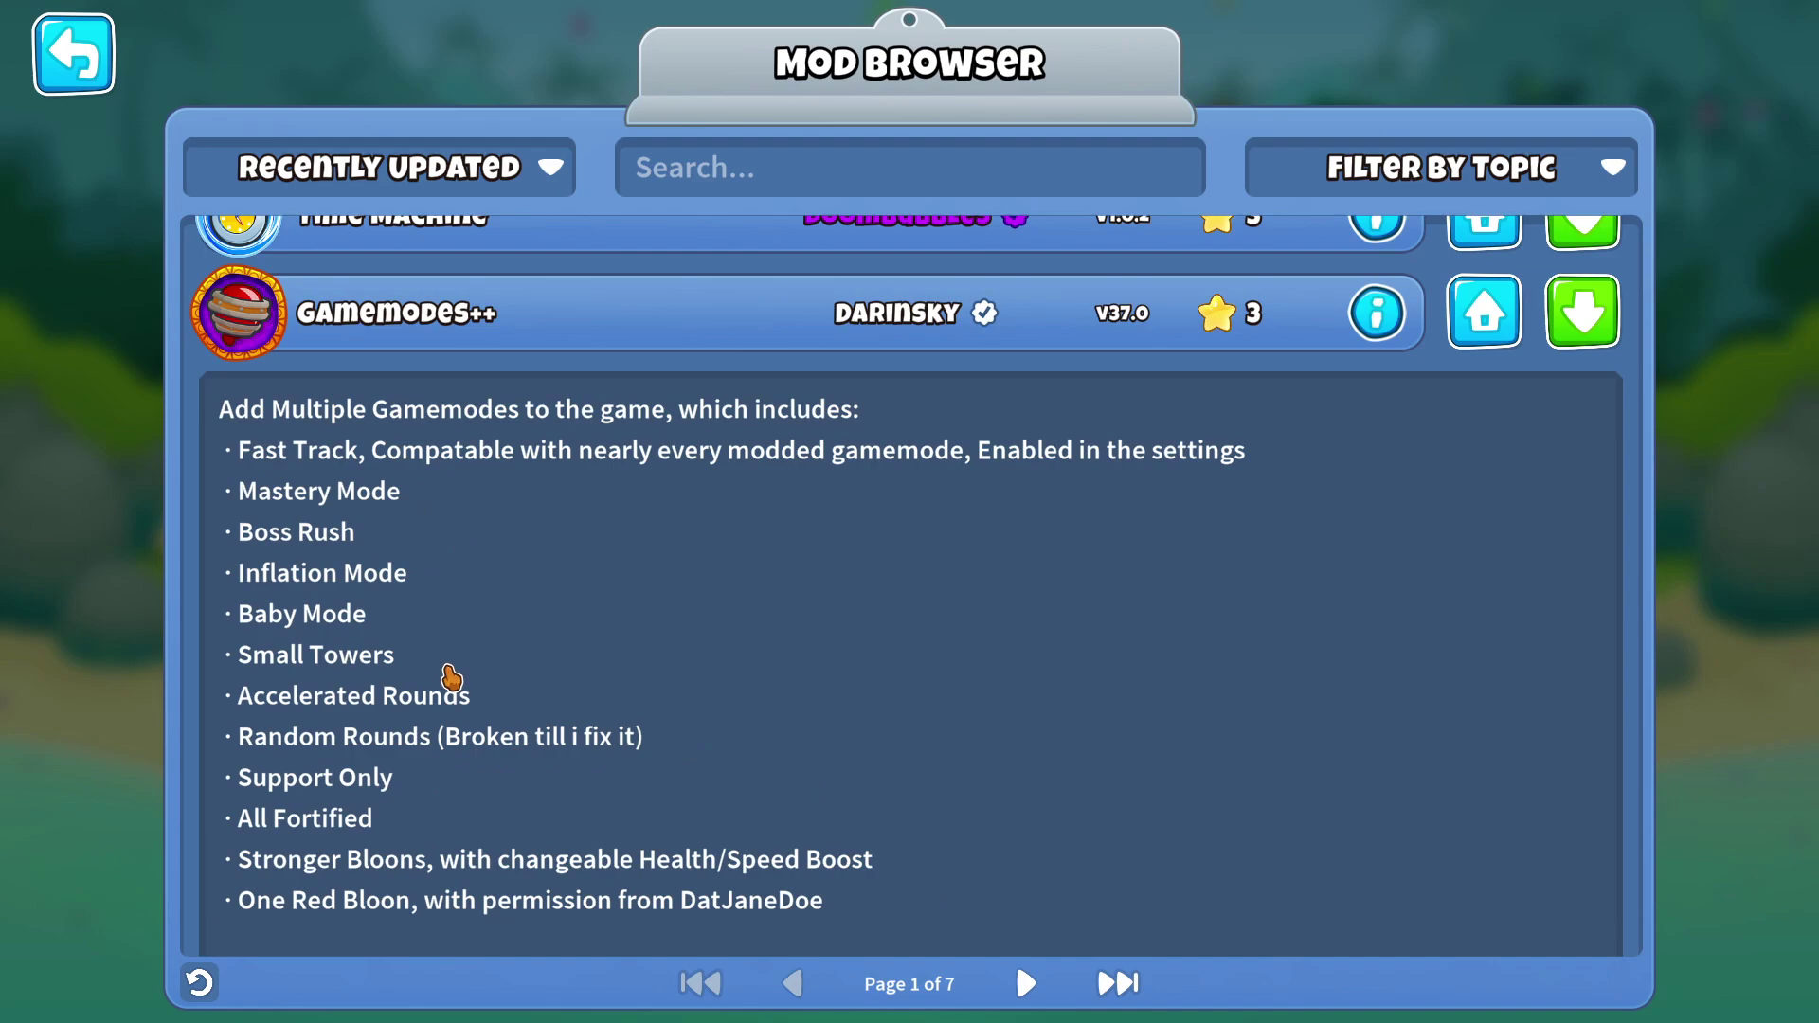
{"action": "left_click", "coordinate": [1584, 327]}
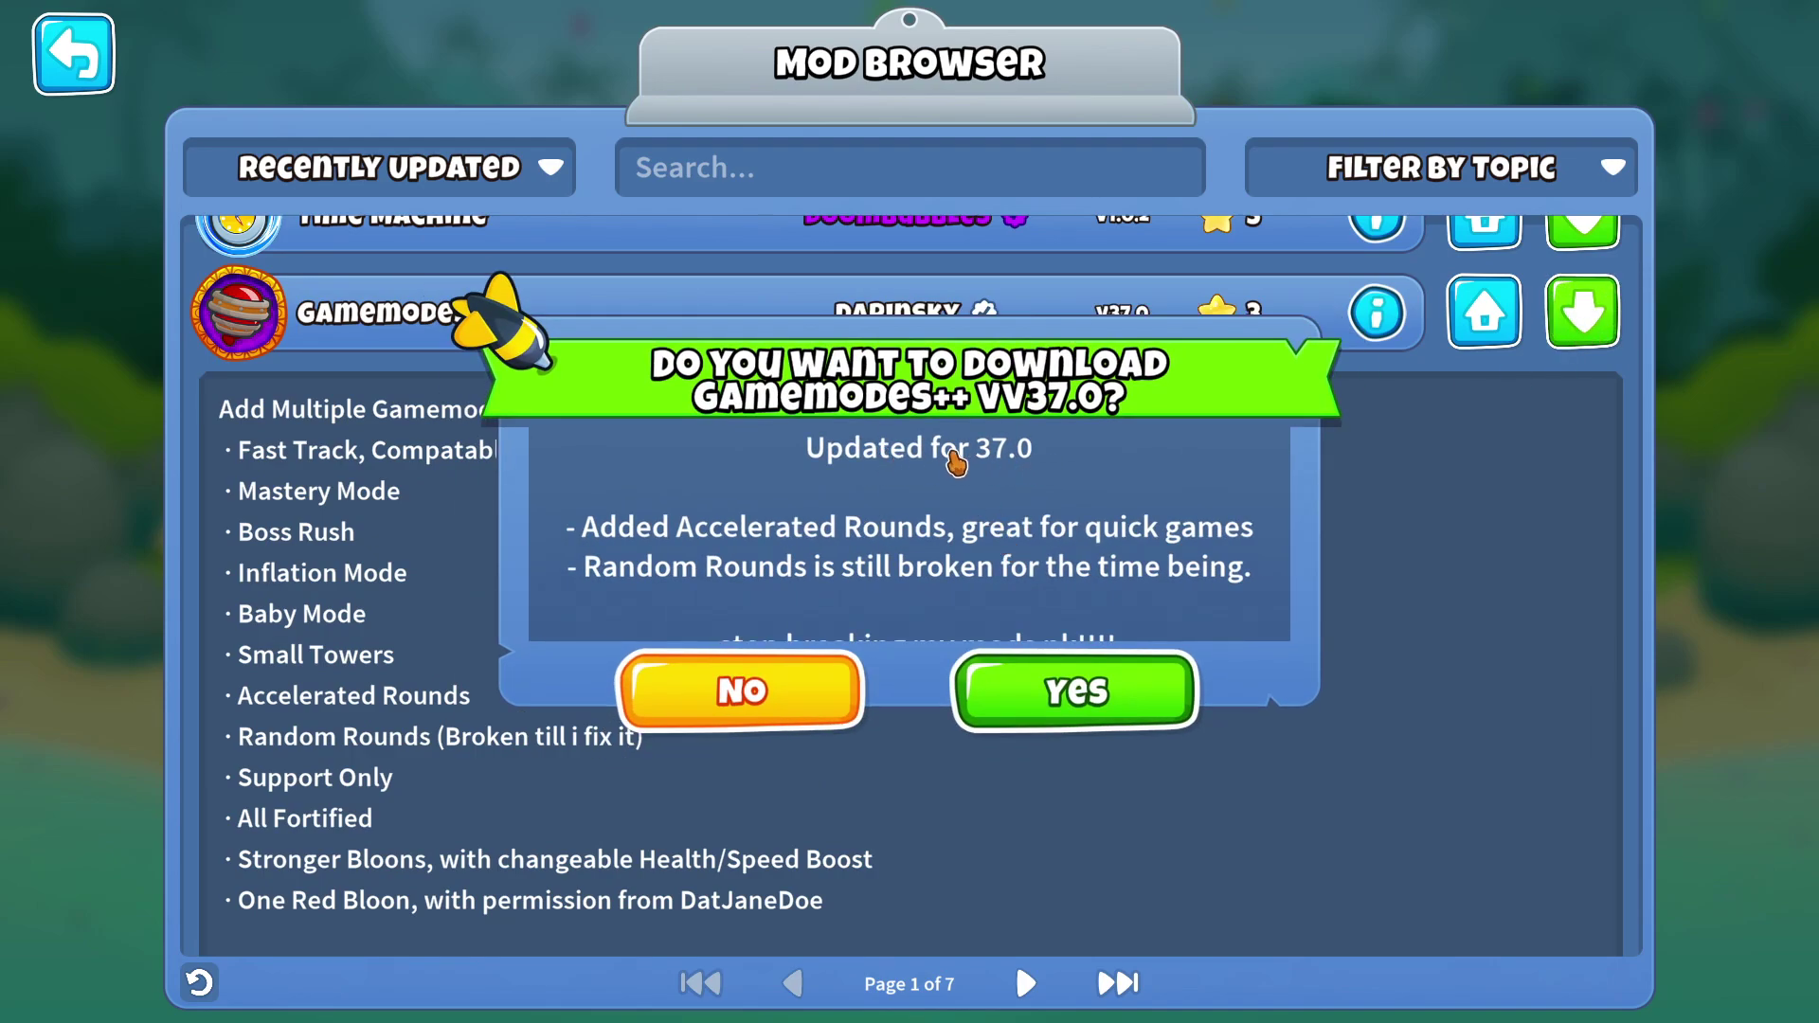
{"action": "scroll", "coordinate": [956, 463], "scroll_direction": "down", "scroll_amount": 2}
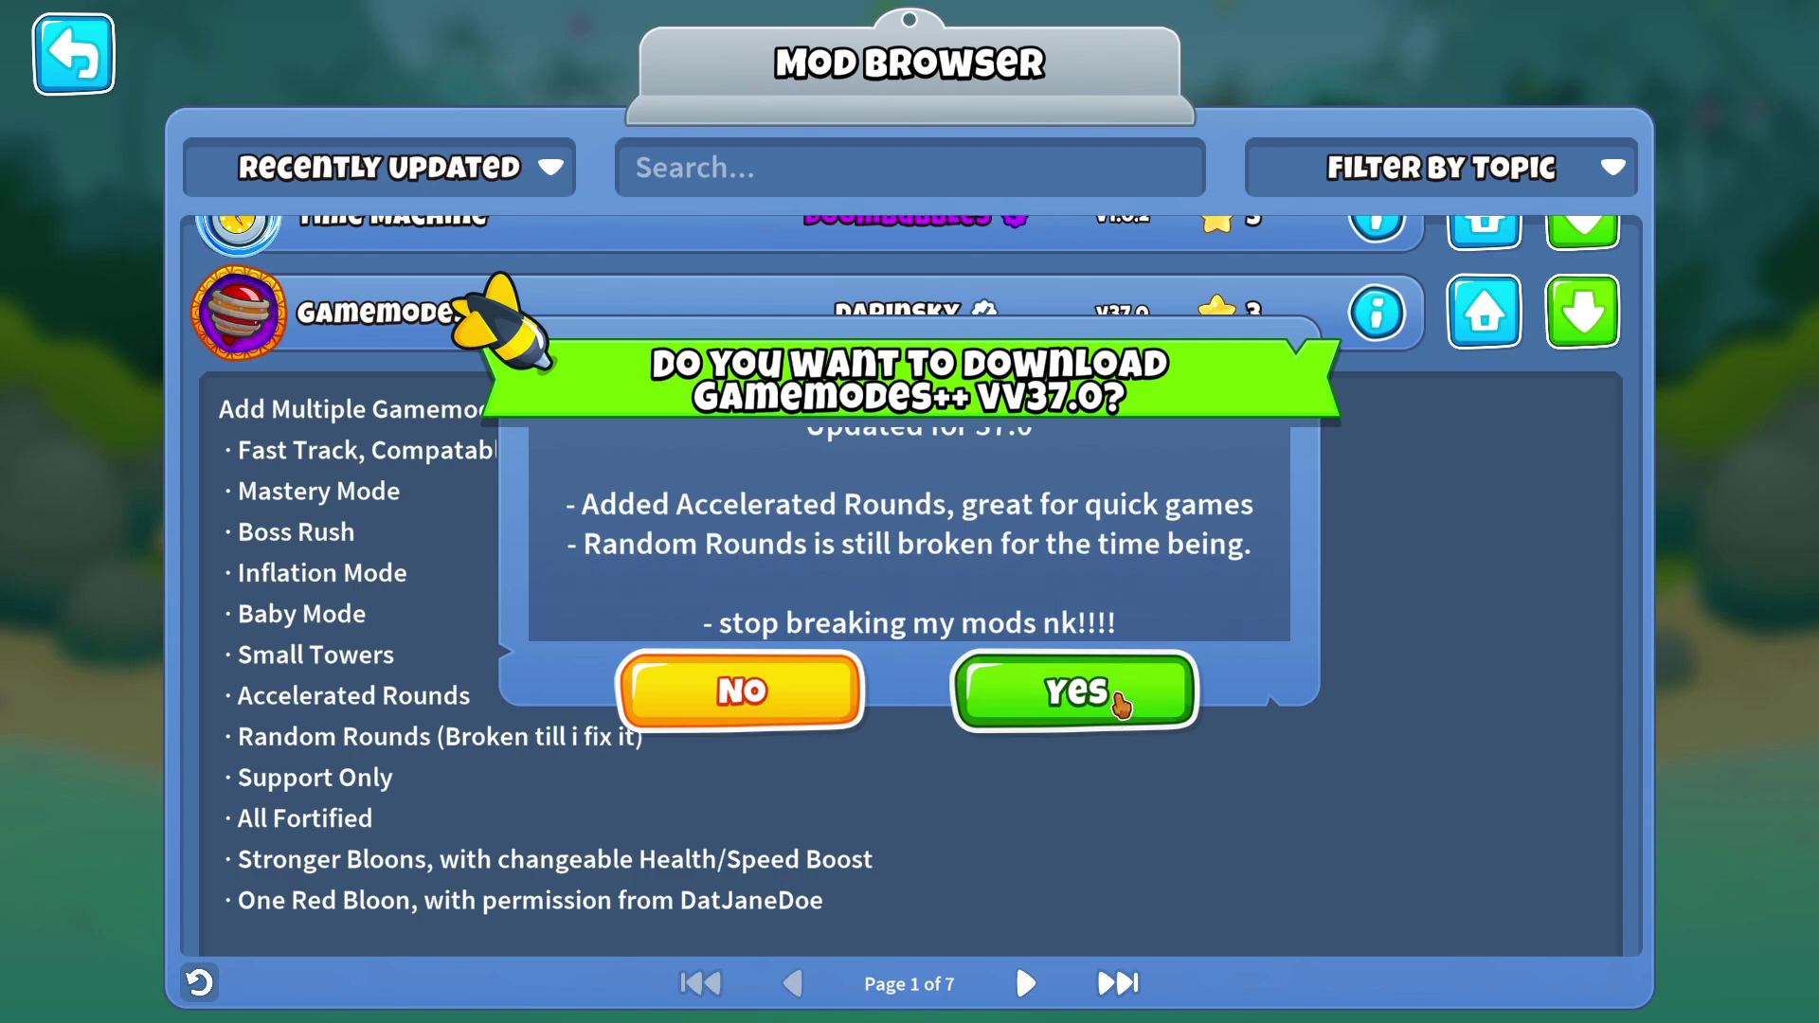
{"action": "left_click", "coordinate": [1121, 704]}
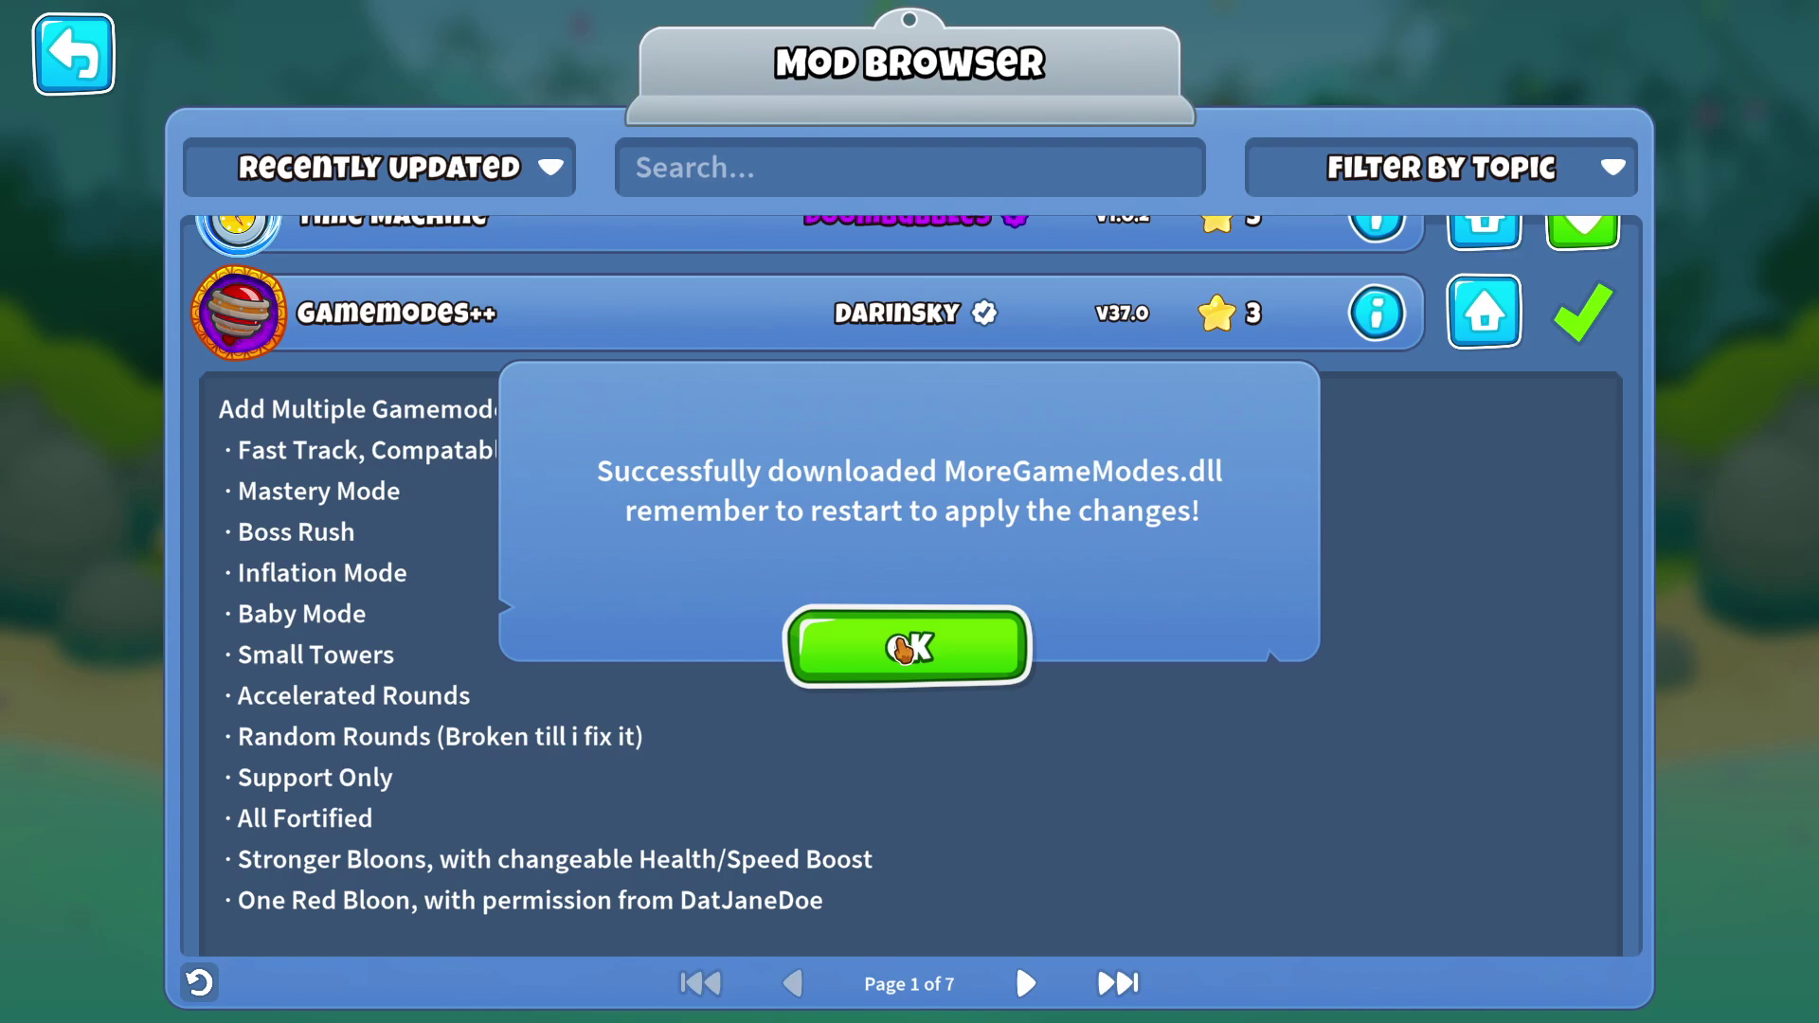
{"action": "left_click", "coordinate": [905, 647]}
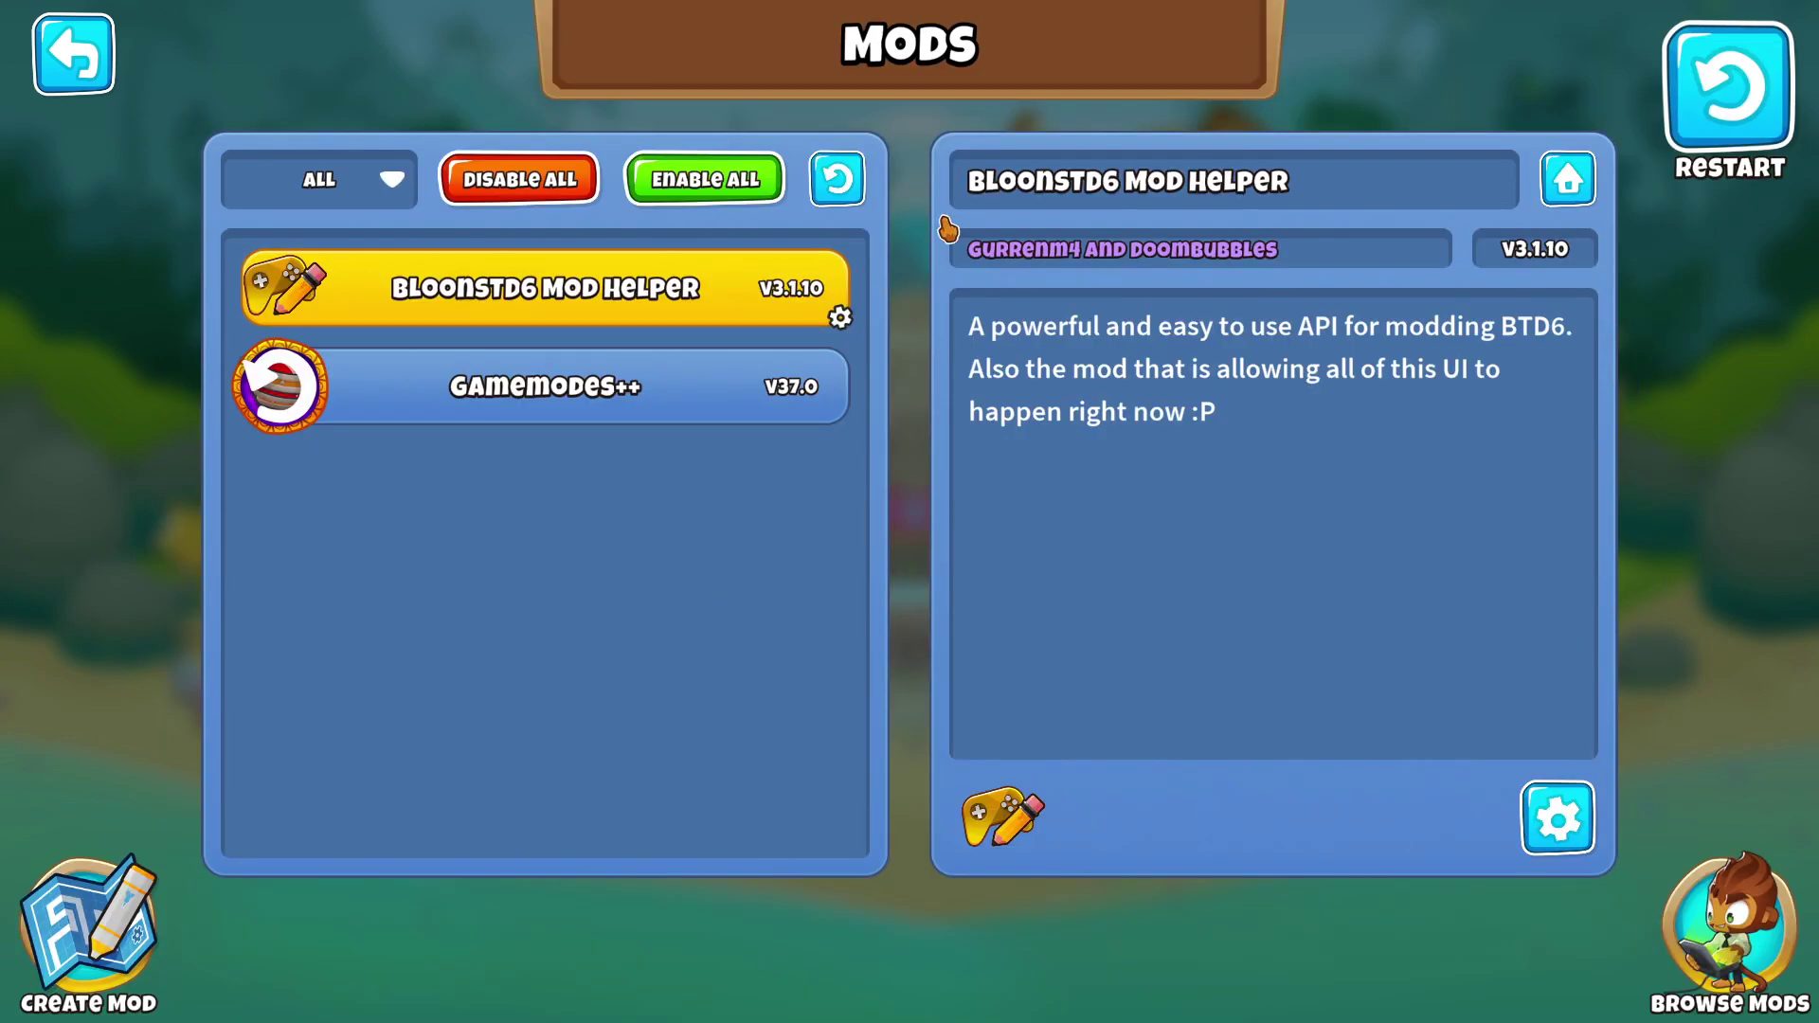
Restart the game from the Mods screen to load Gamemodes++, then view its details.
{"action": "left_click", "coordinate": [1730, 934]}
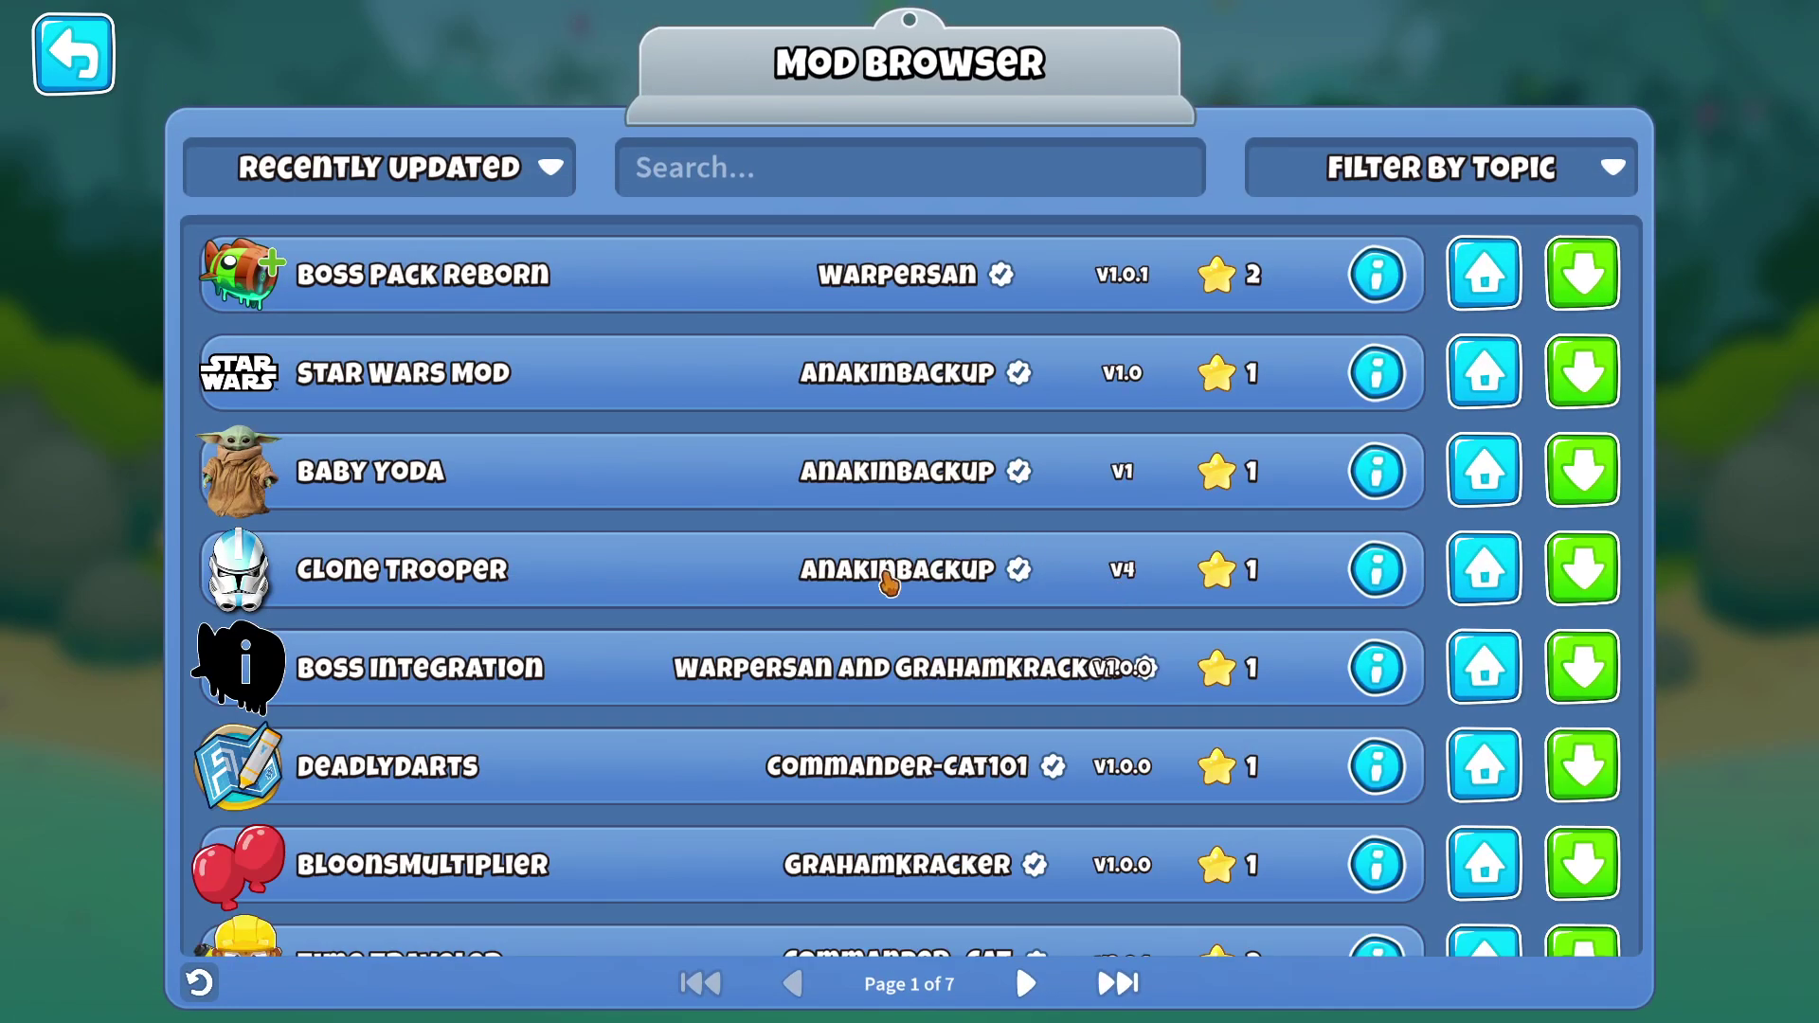
{"action": "left_click", "coordinate": [68, 62]}
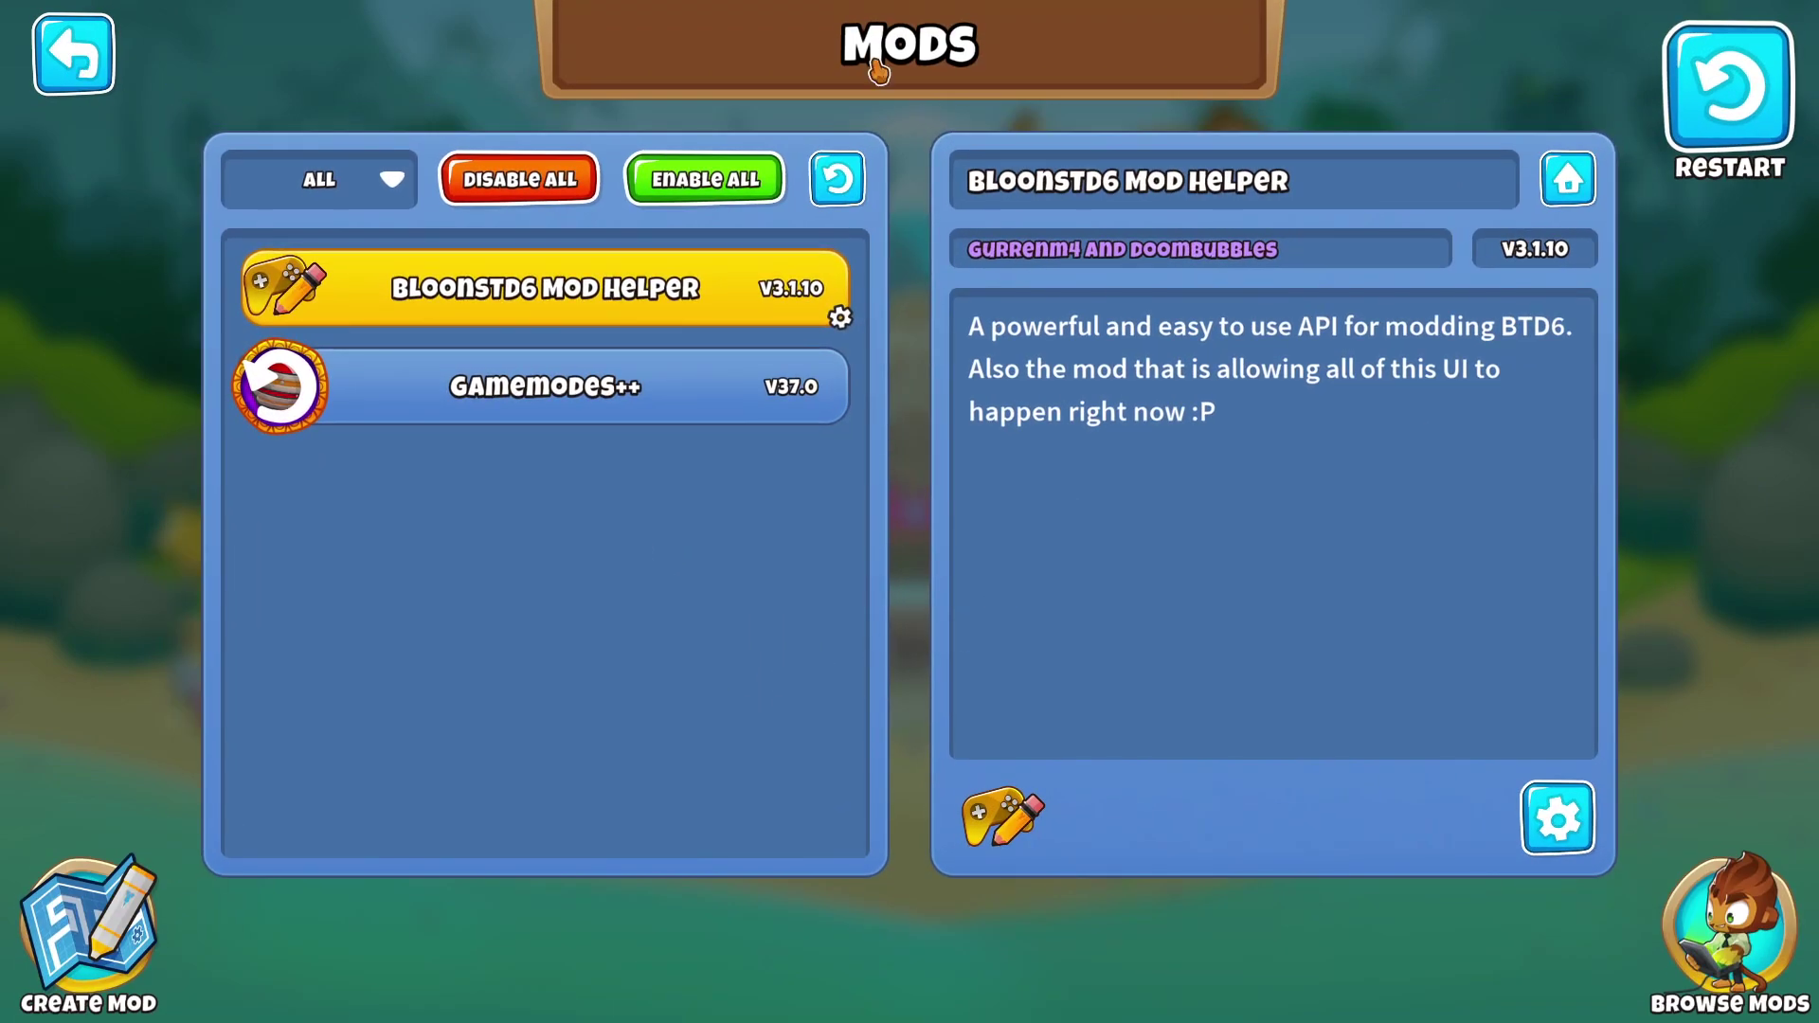
{"action": "left_click", "coordinate": [1725, 90]}
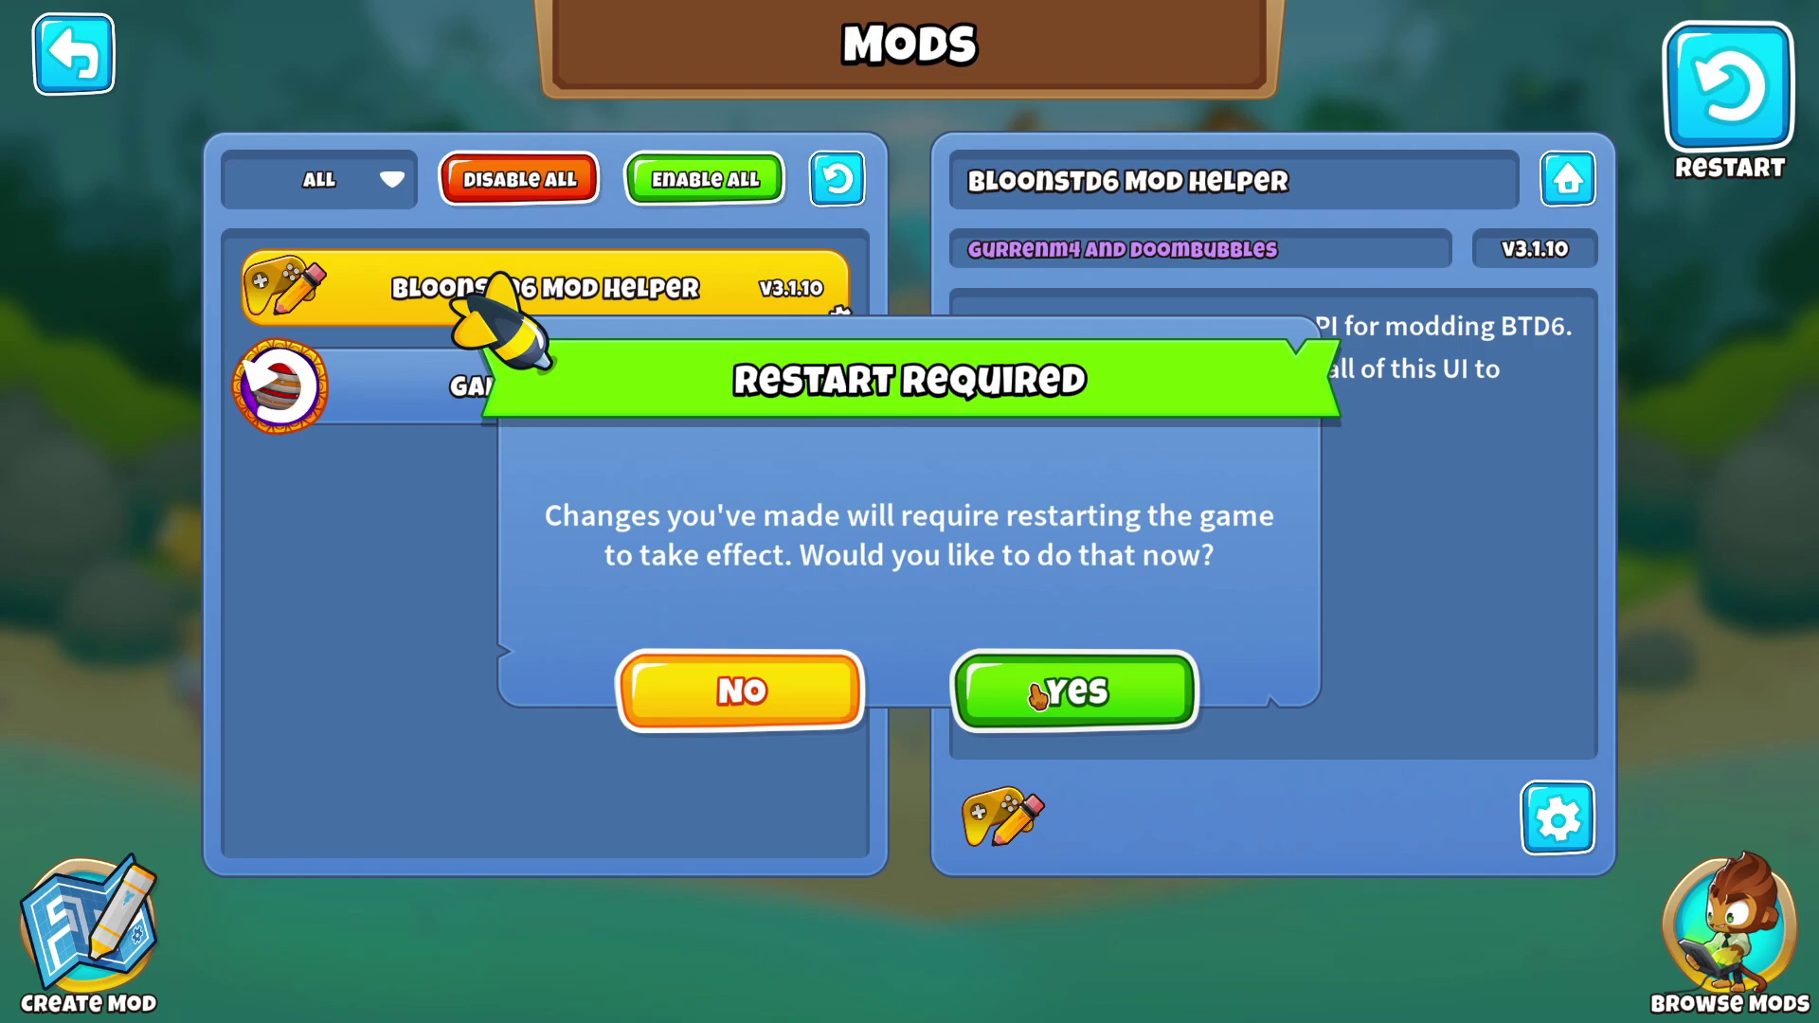
{"action": "left_click", "coordinate": [1038, 696]}
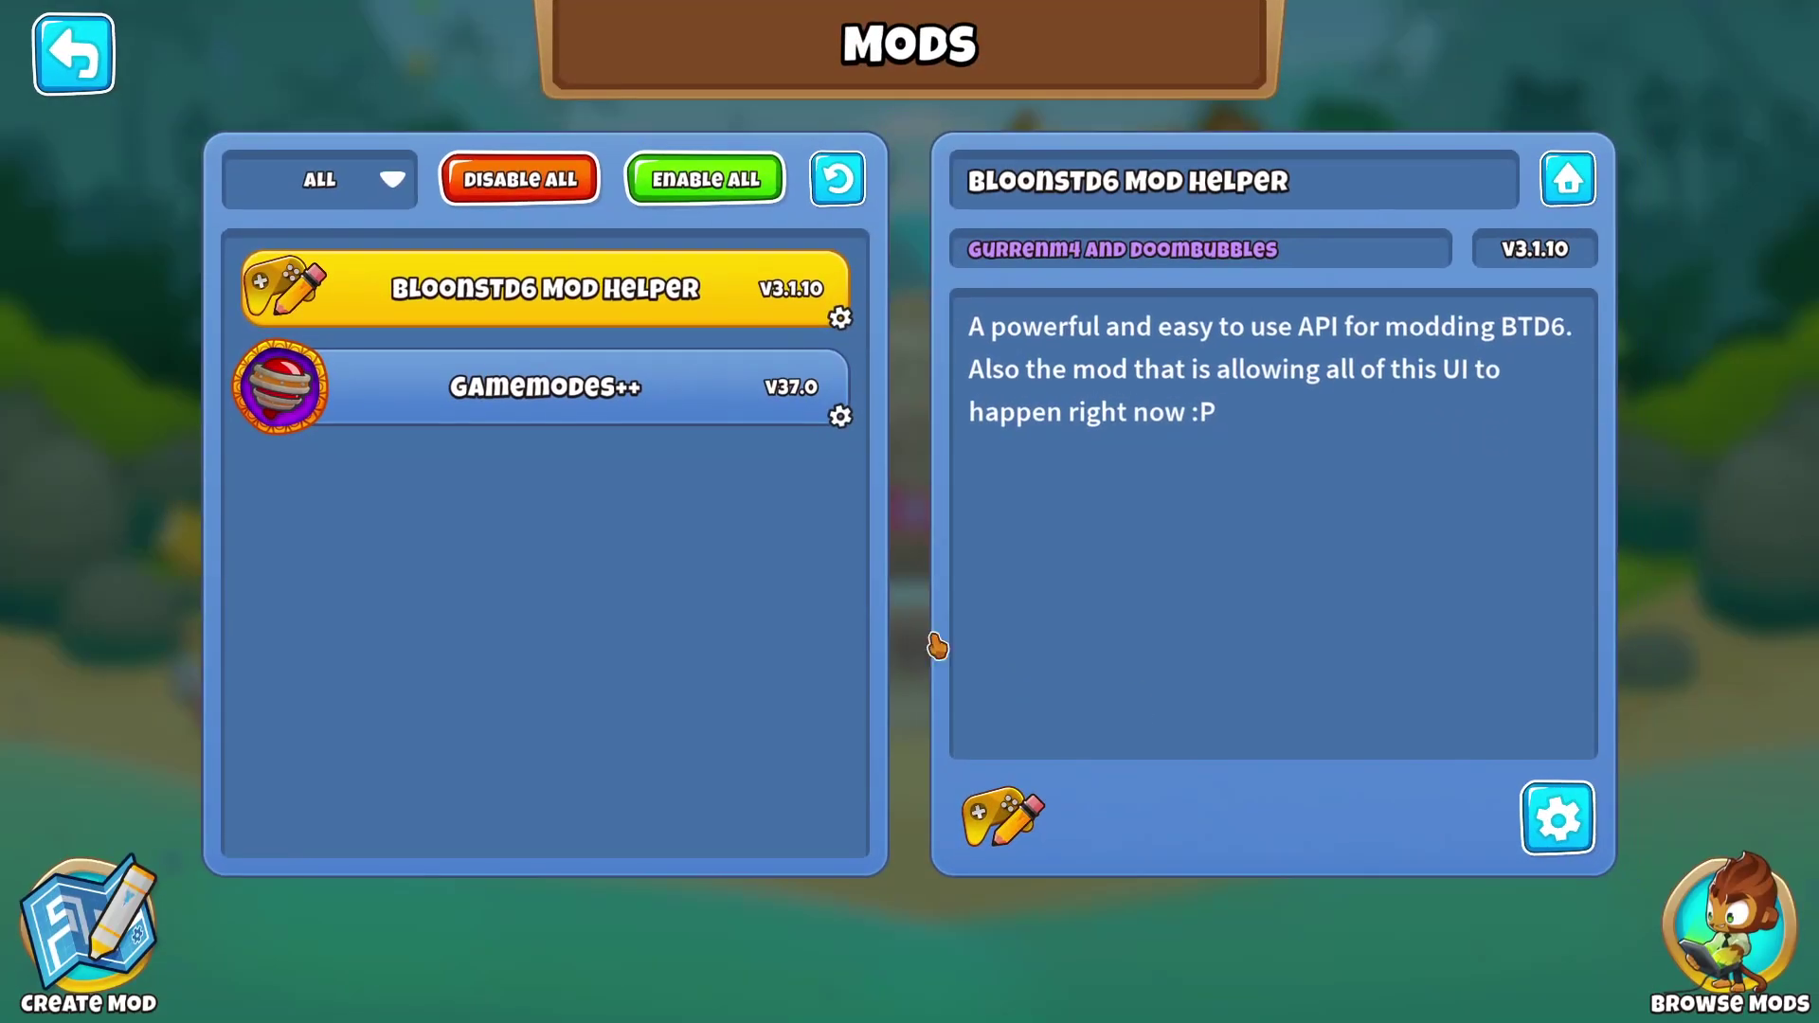
{"action": "left_click", "coordinate": [638, 417]}
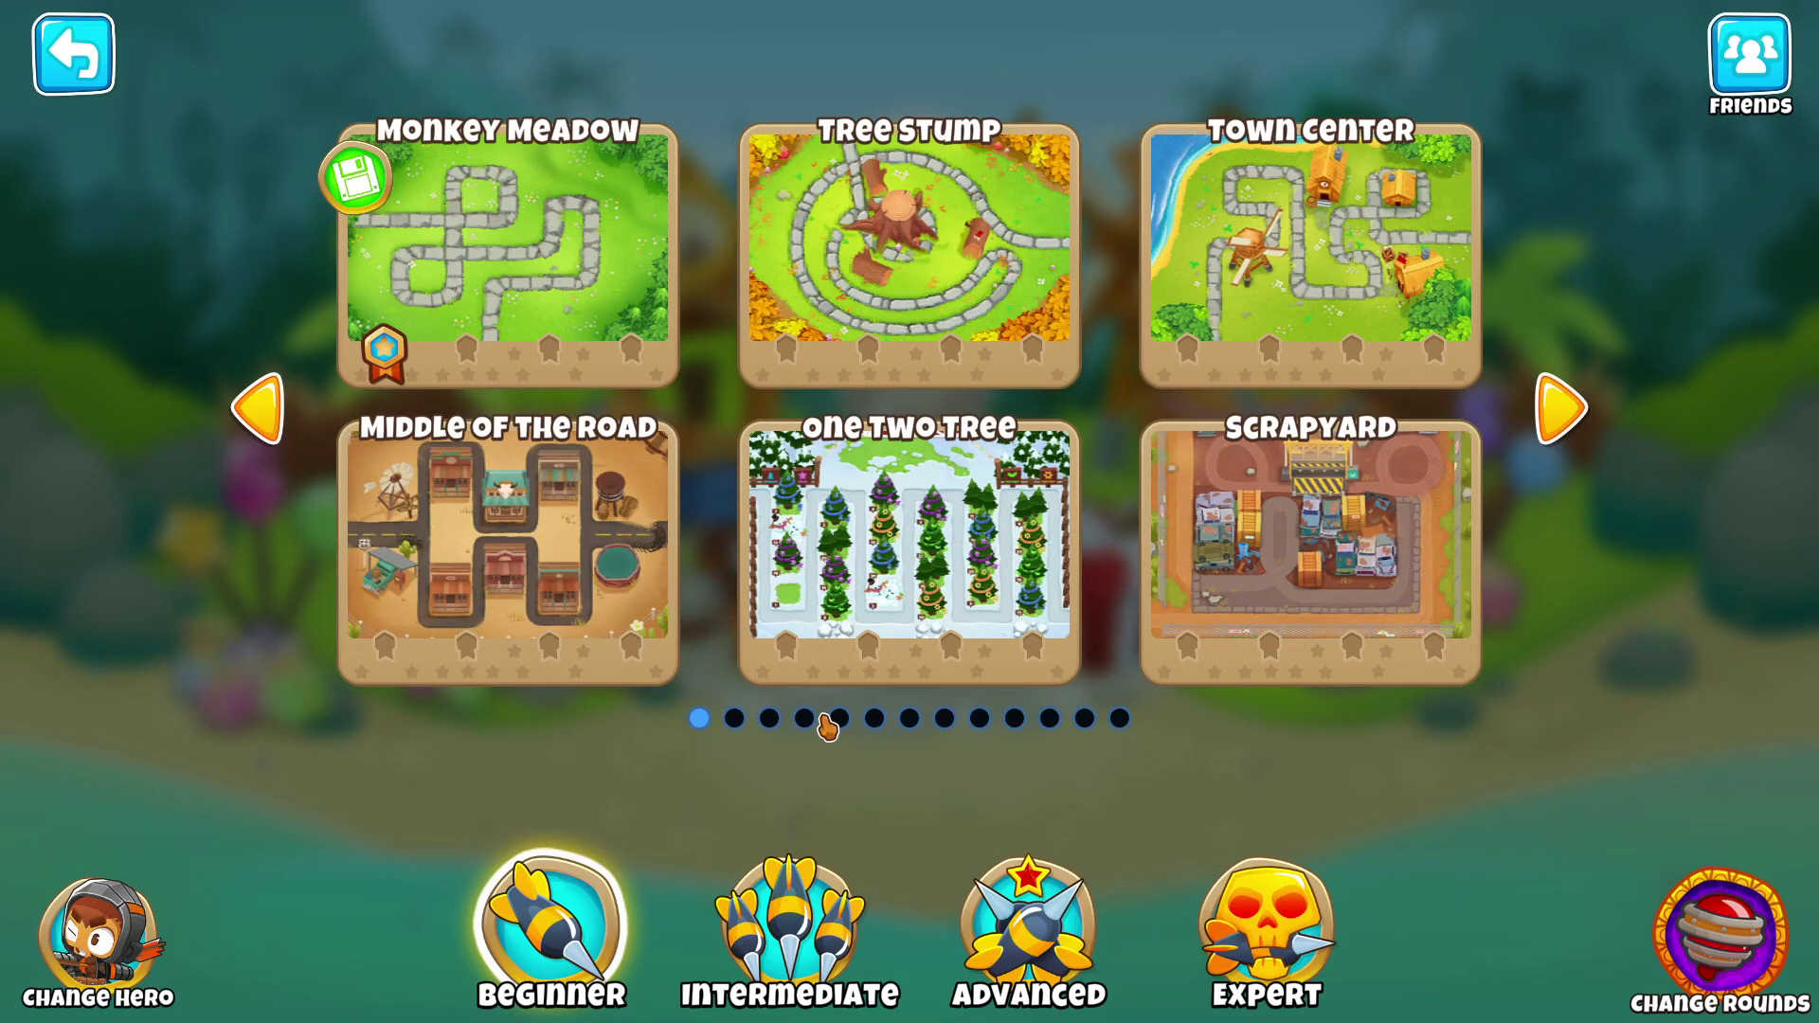
Start a Baby Mode game on Monkey Meadow at Easy difficulty, after checking Medium's modes.
{"action": "left_click", "coordinate": [76, 57]}
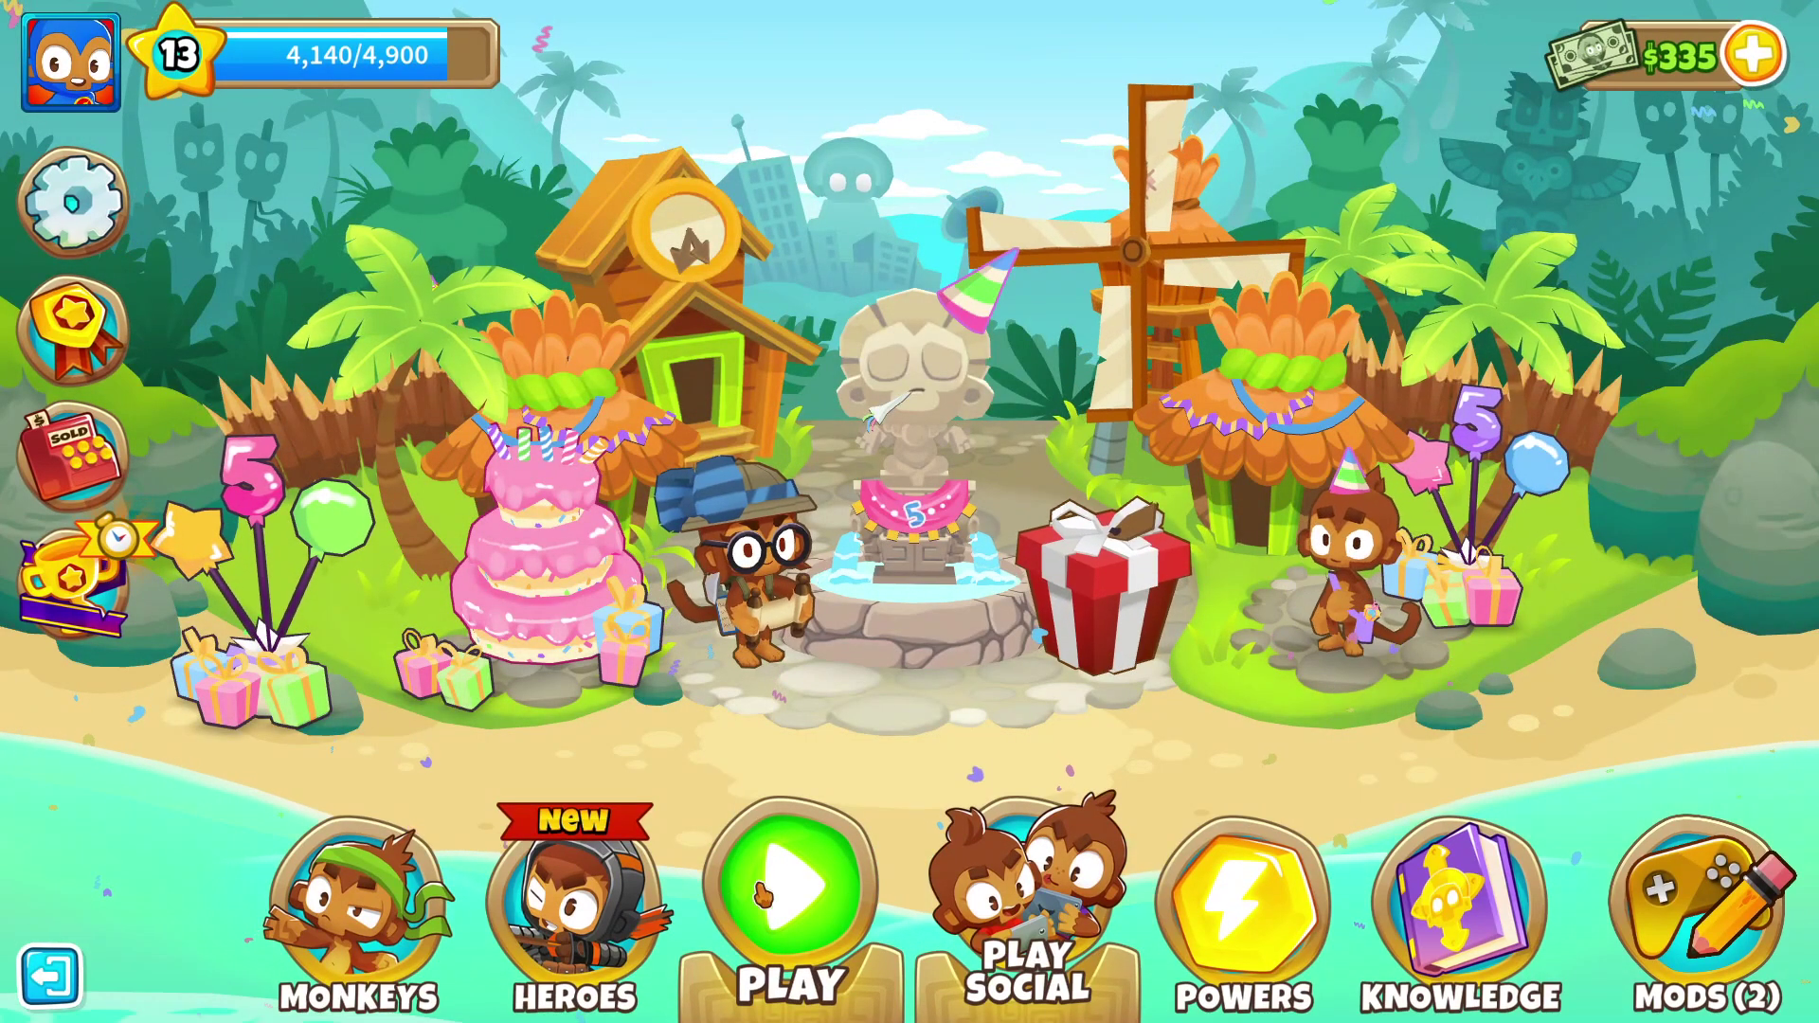
{"action": "left_click", "coordinate": [784, 883]}
{"action": "left_click", "coordinate": [611, 211]}
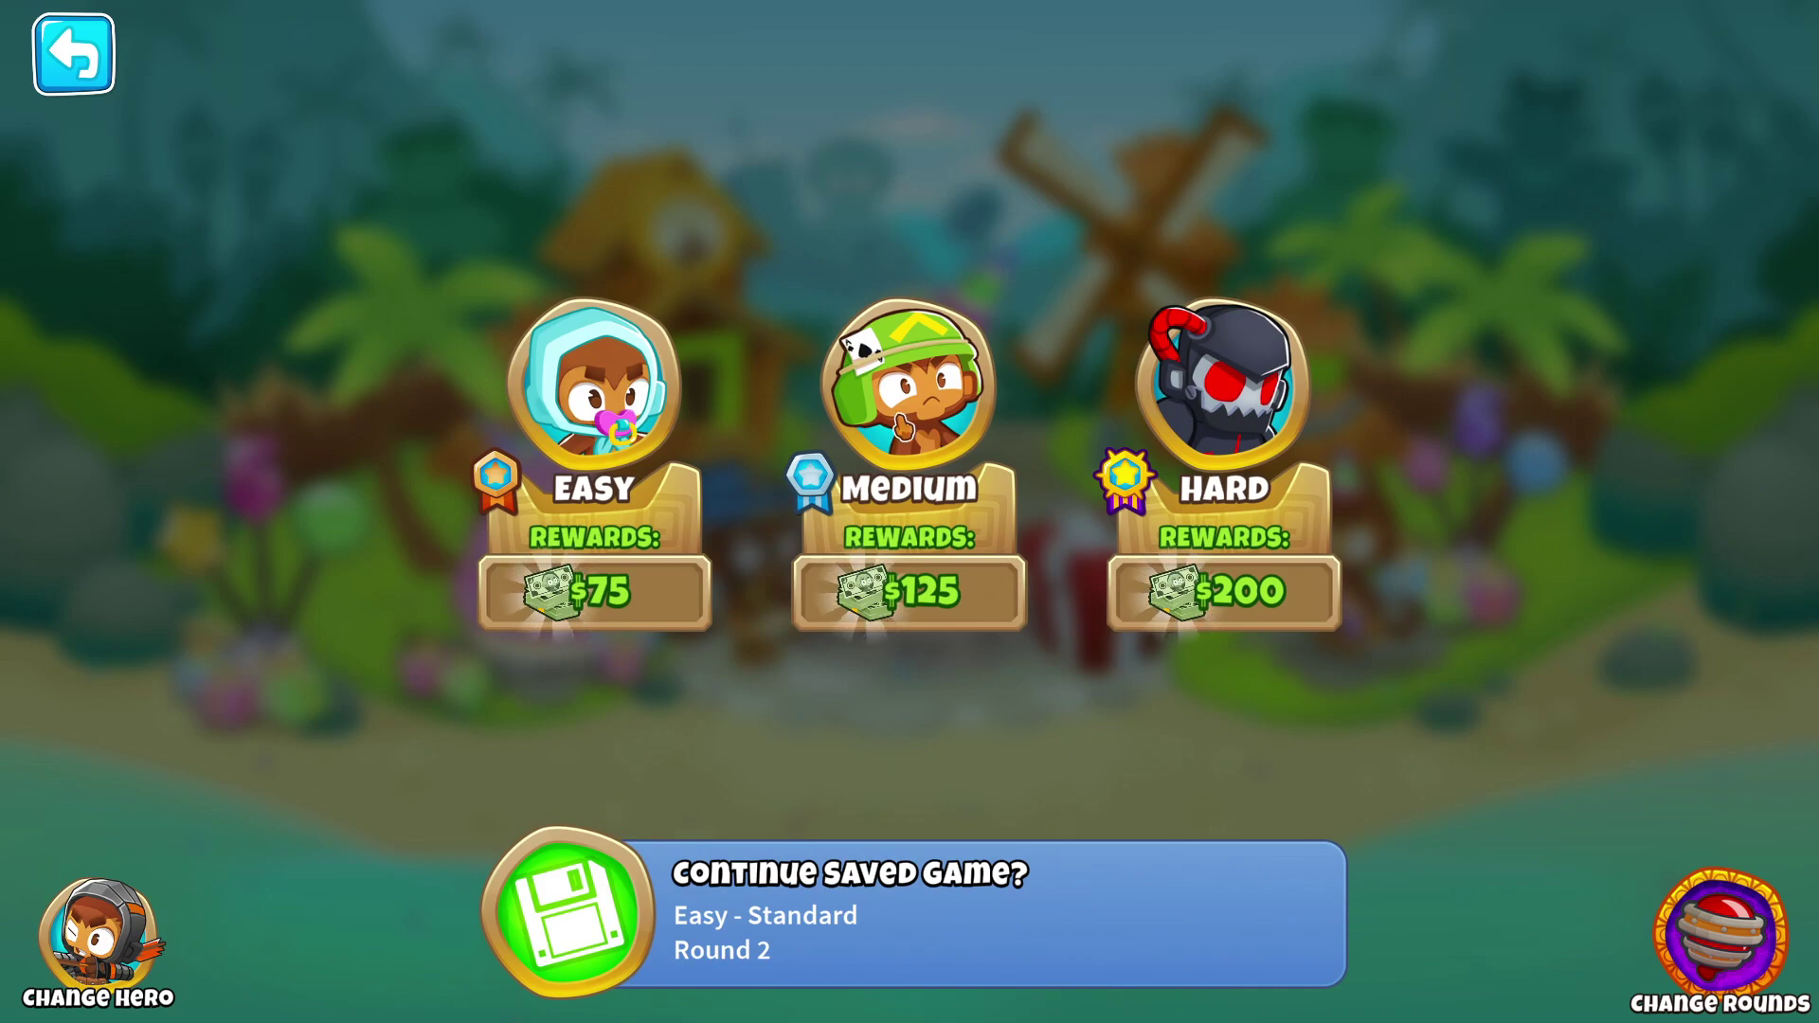
{"action": "left_click", "coordinate": [933, 434]}
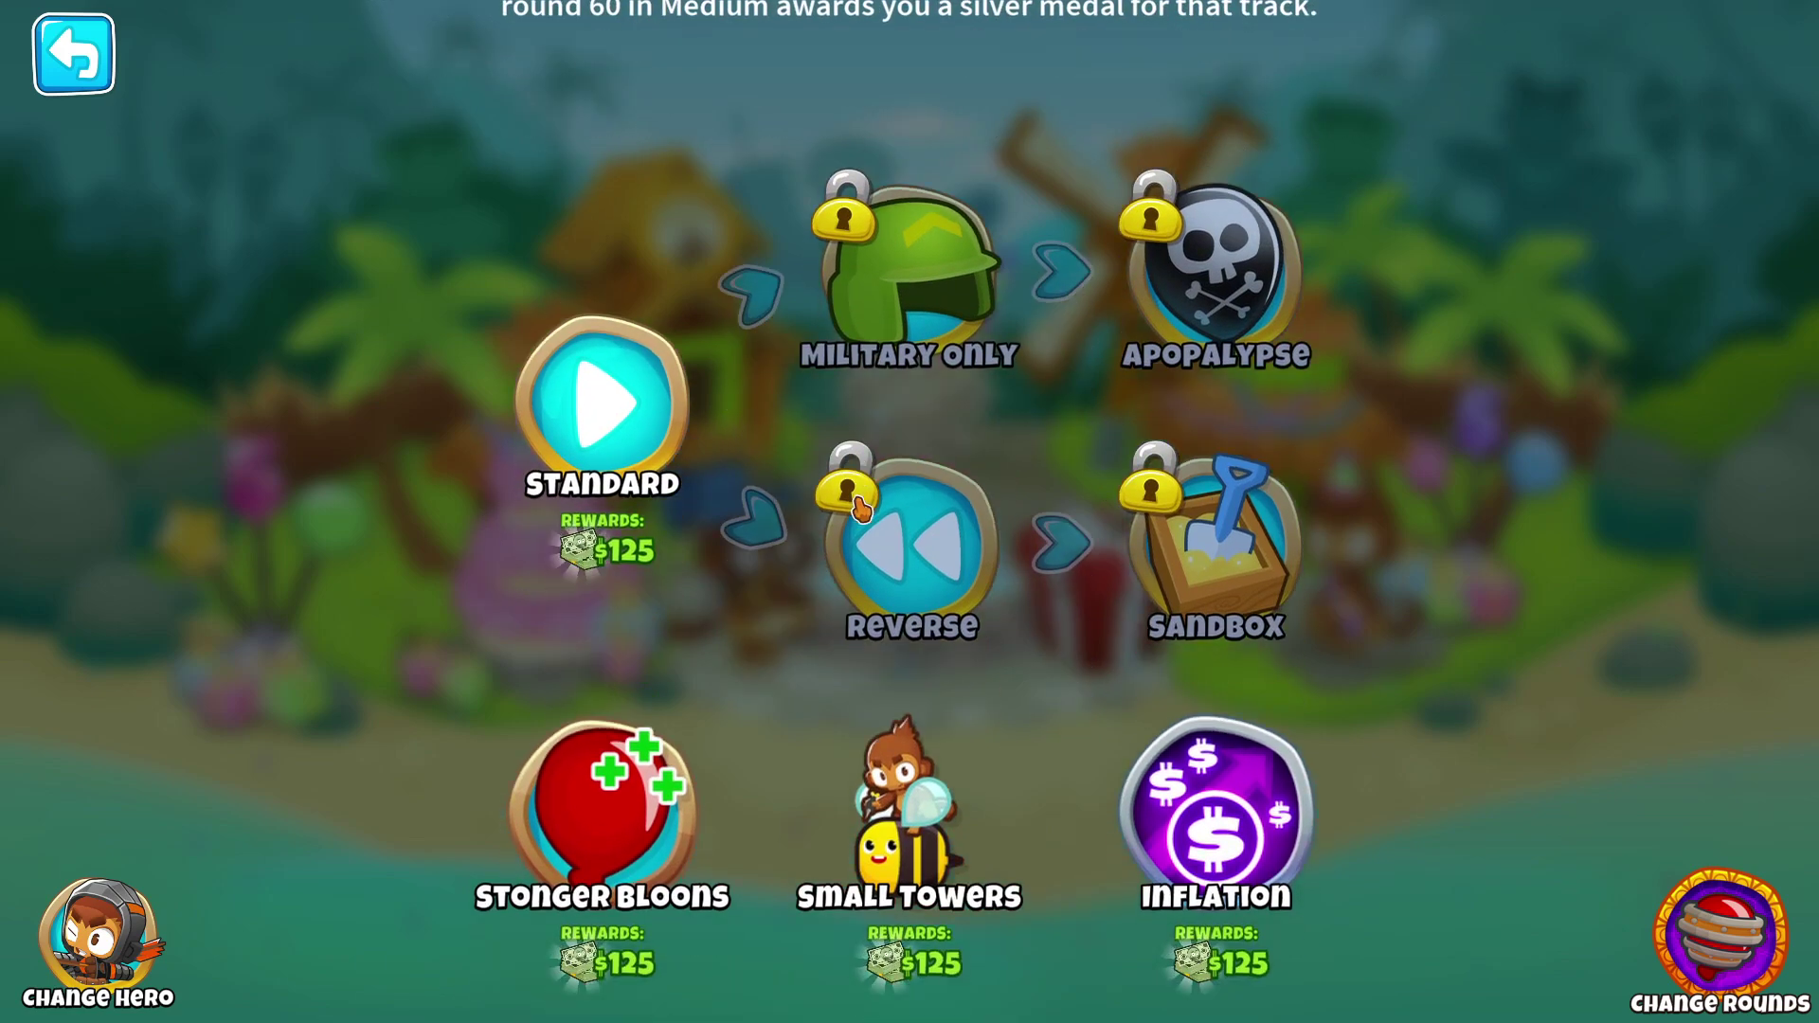
{"action": "left_click", "coordinate": [73, 54]}
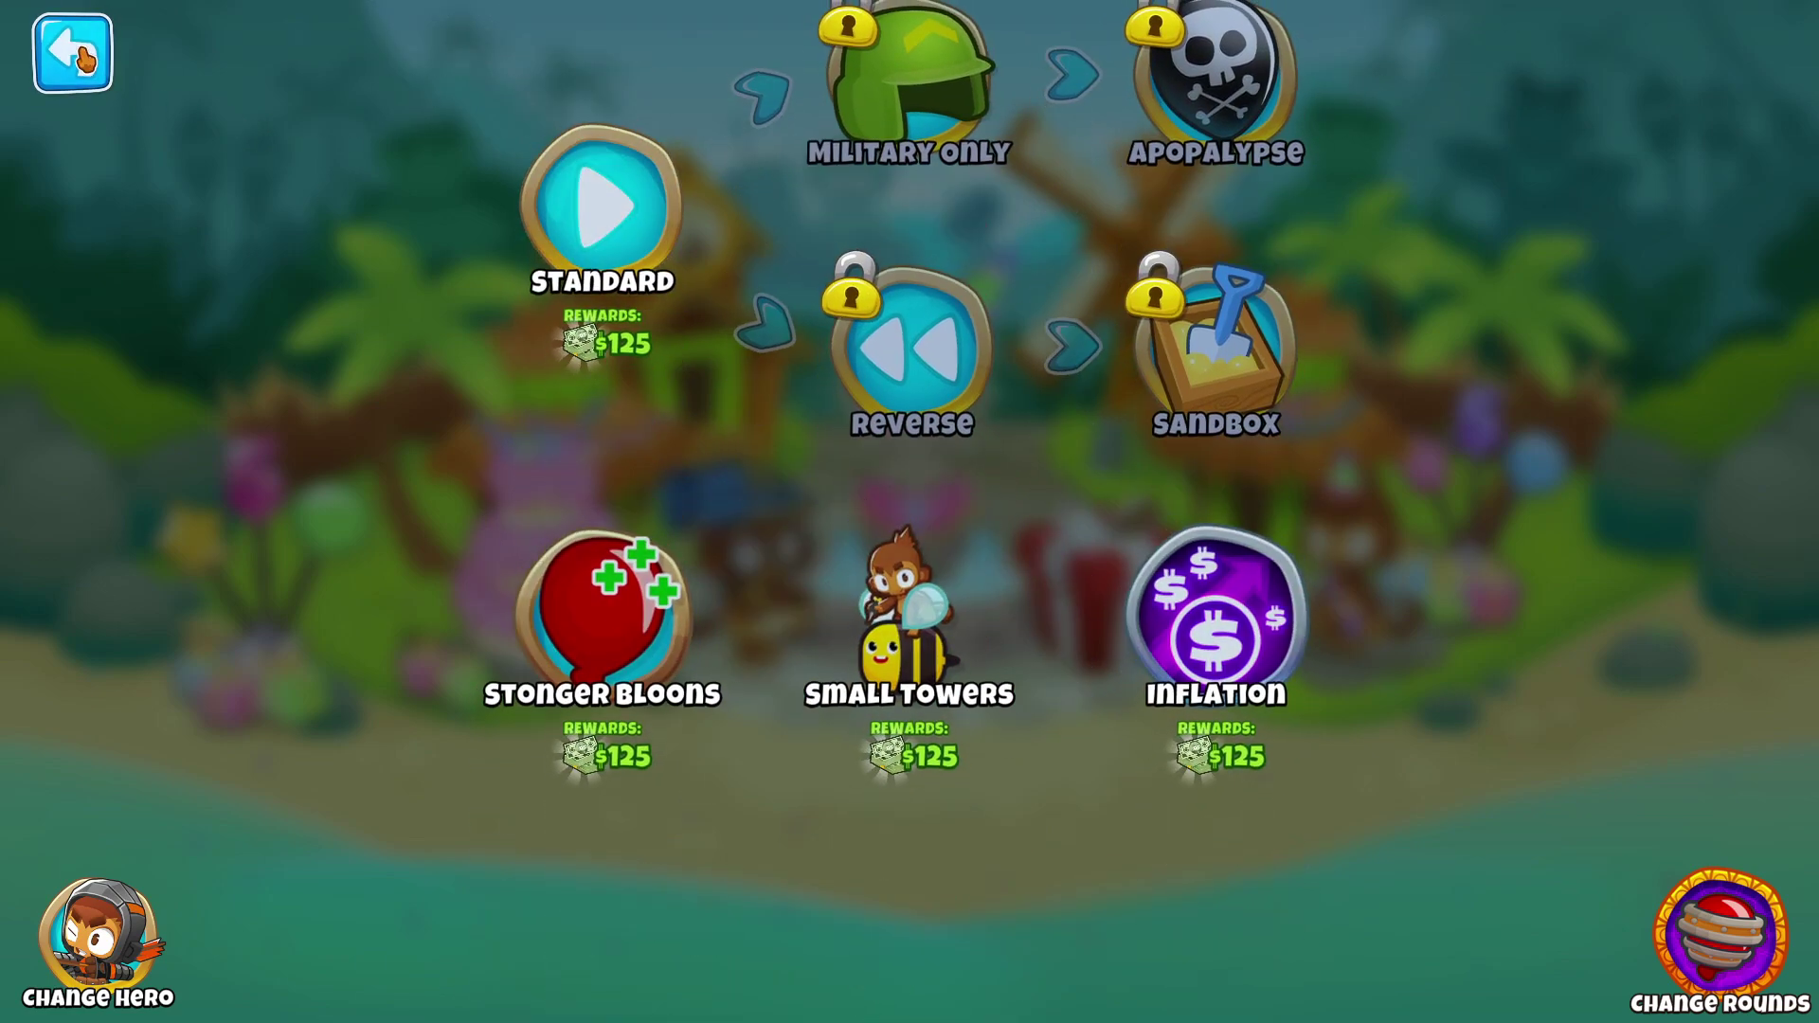
{"action": "left_click", "coordinate": [690, 439]}
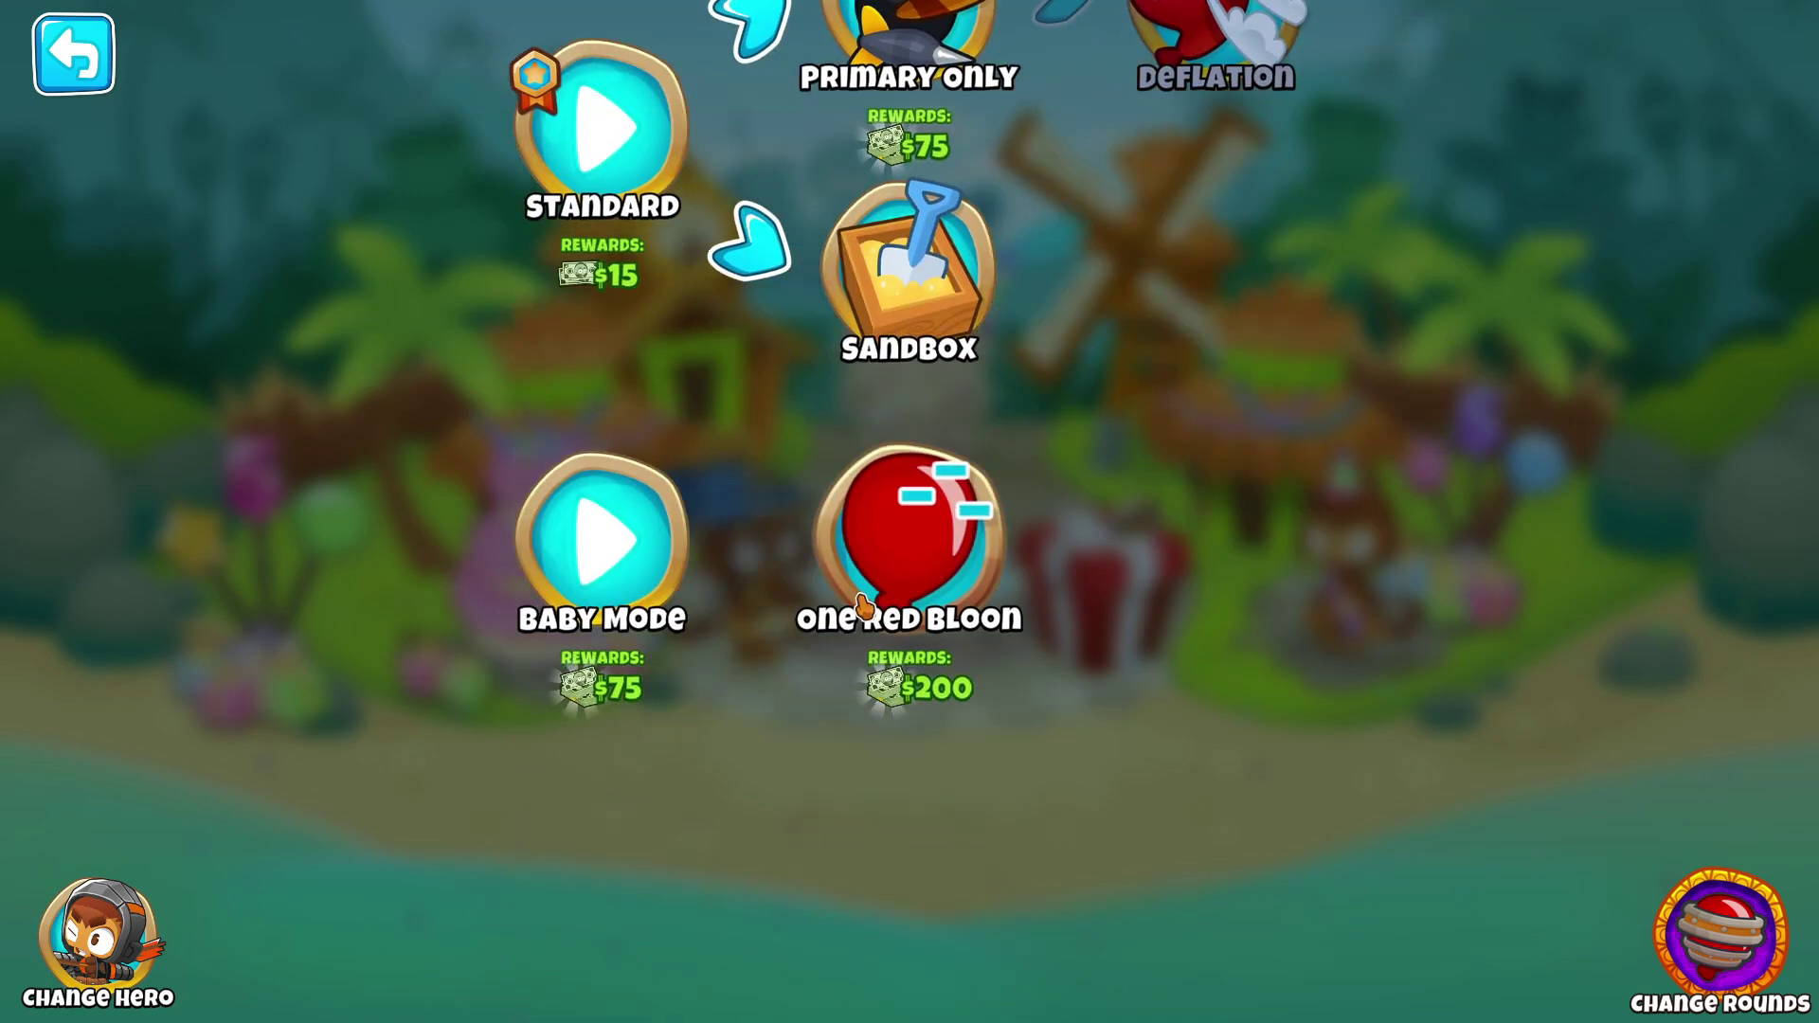
{"action": "left_click", "coordinate": [576, 561]}
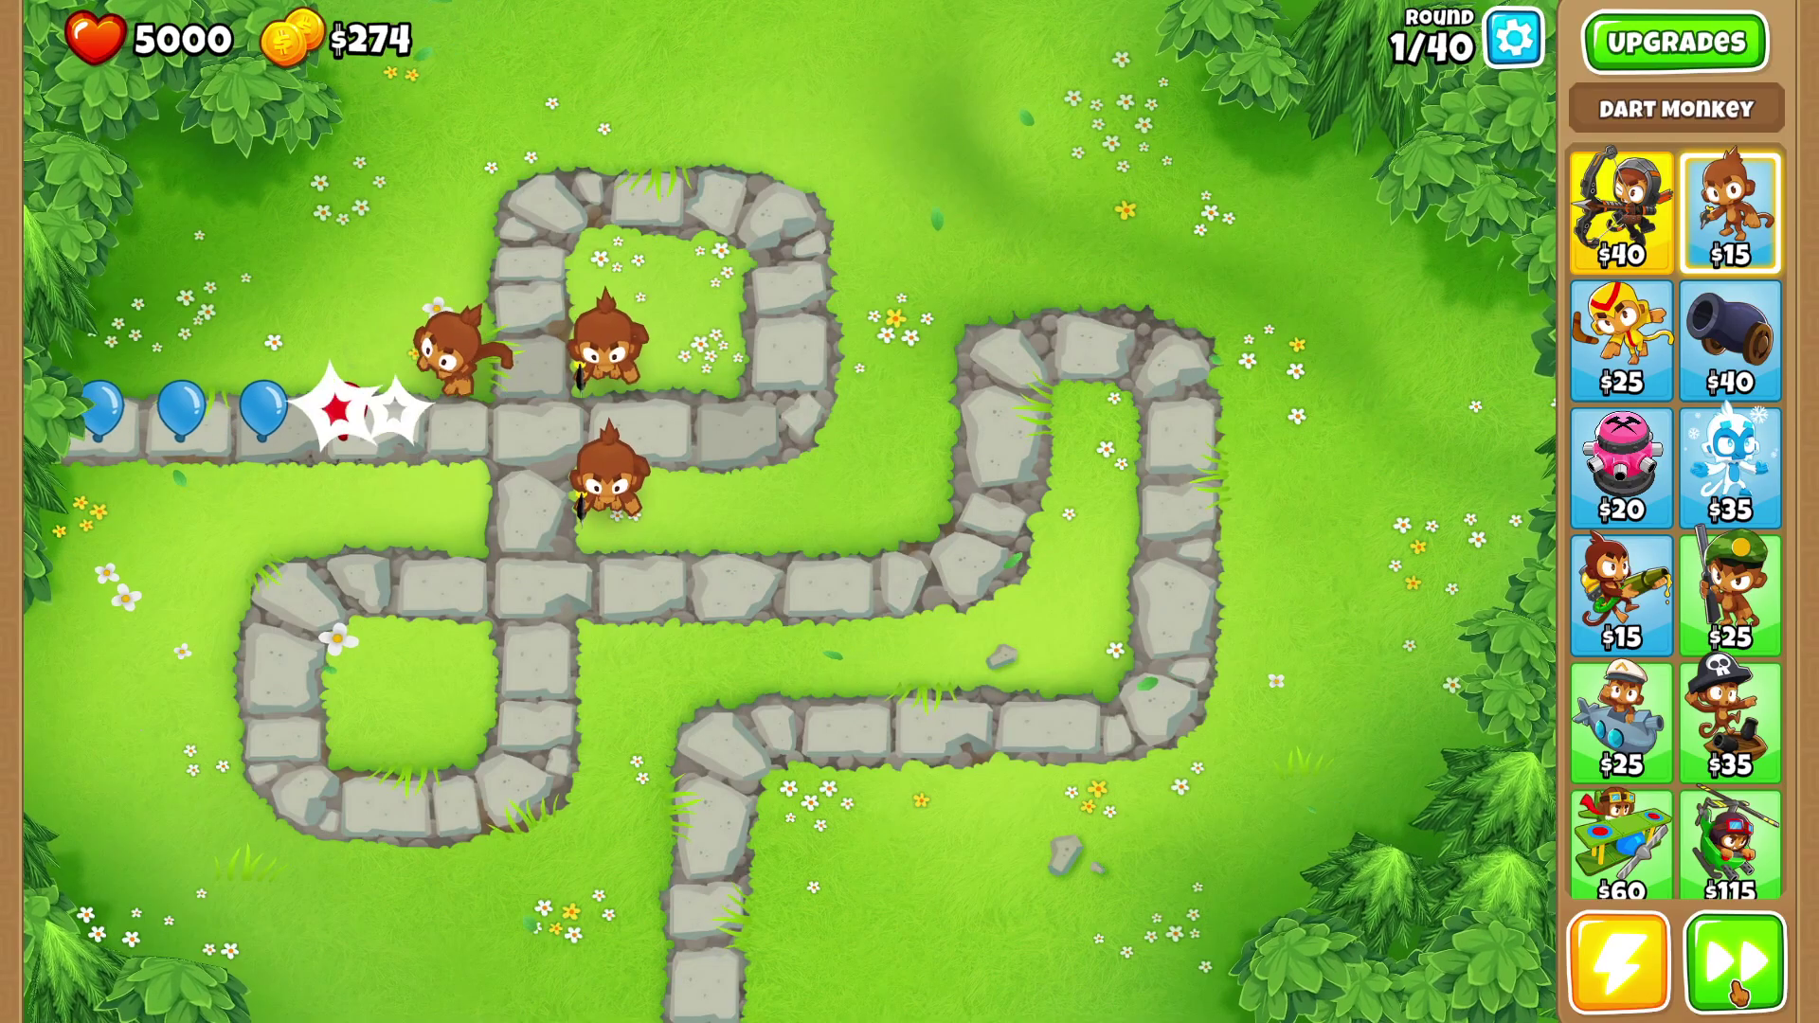